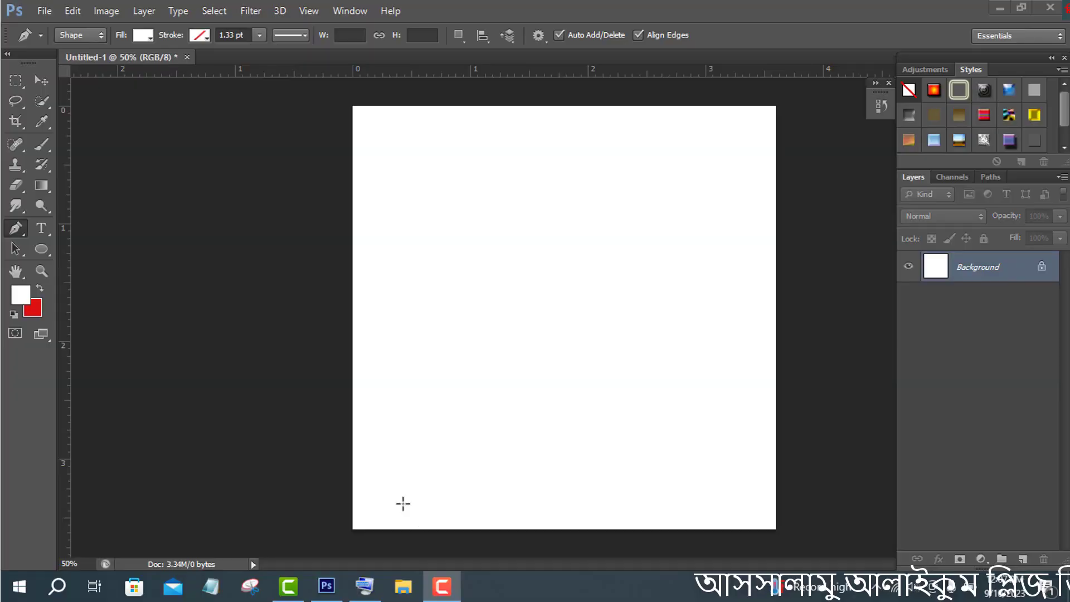
- Give the shape a magenta dotted stroke with round caps and place the first anchor near the page centre
left_click(16, 229)
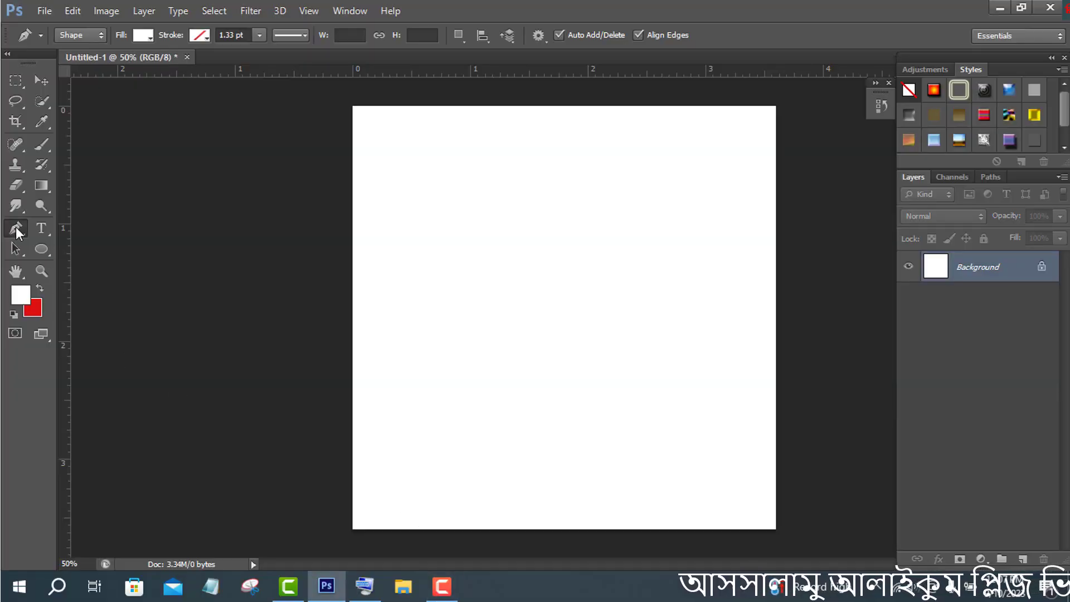
left_click(306, 34)
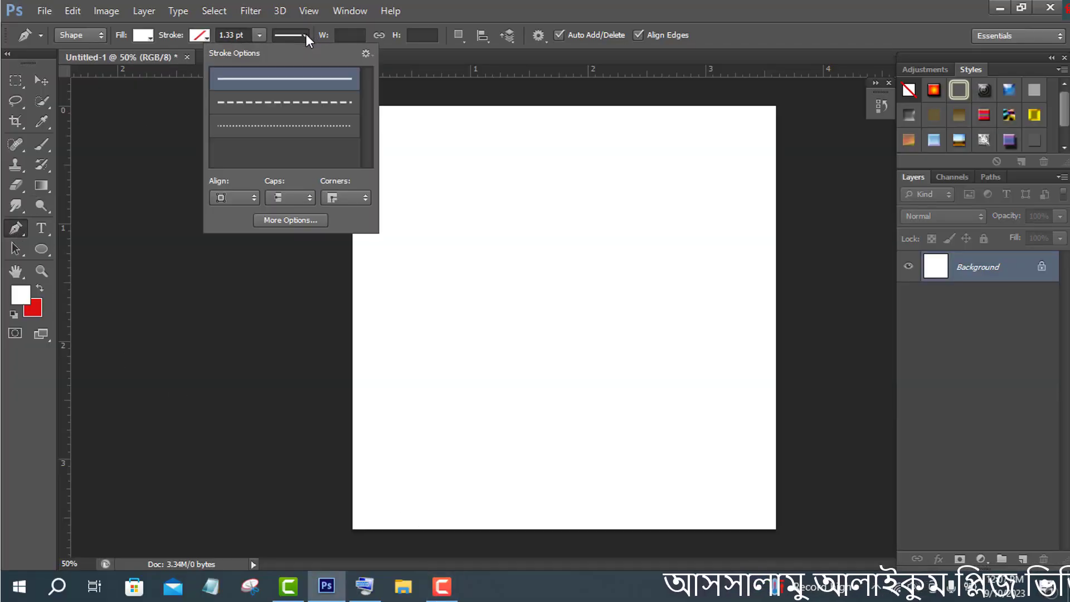
left_click(286, 197)
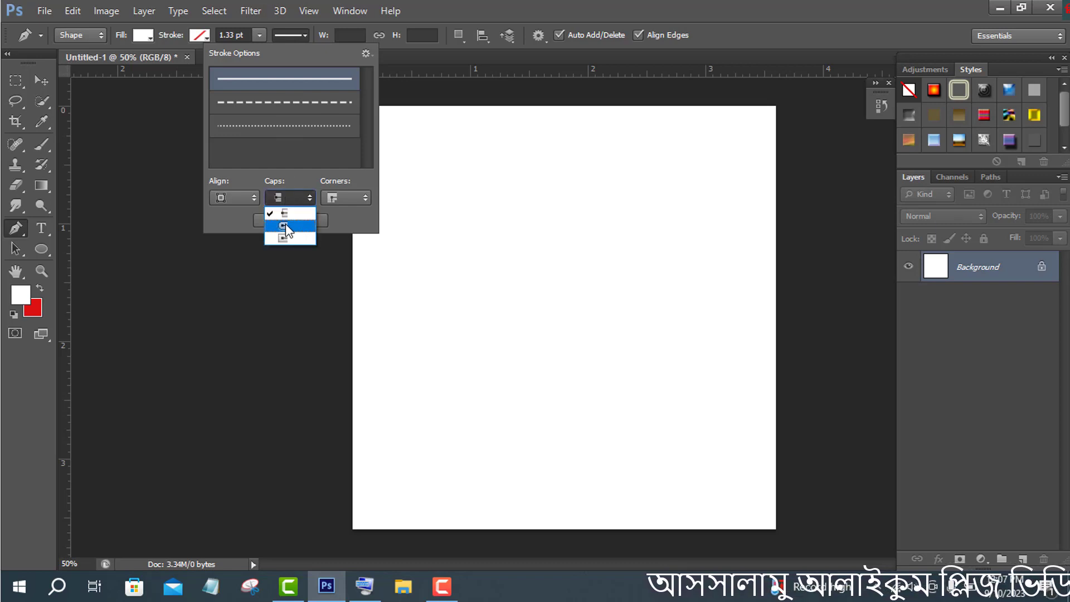
left_click(286, 220)
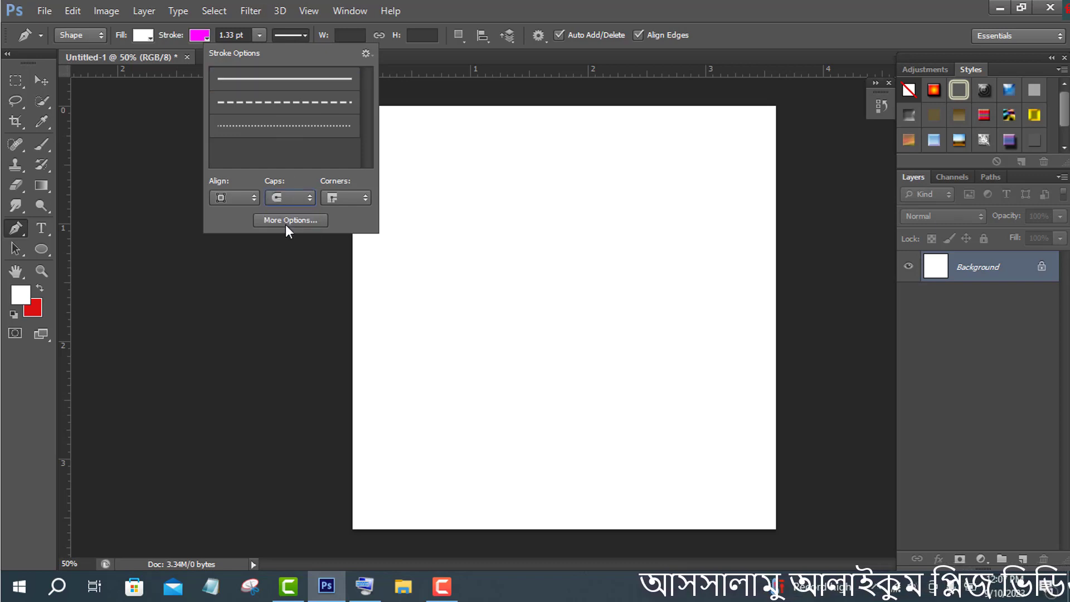
left_click(335, 126)
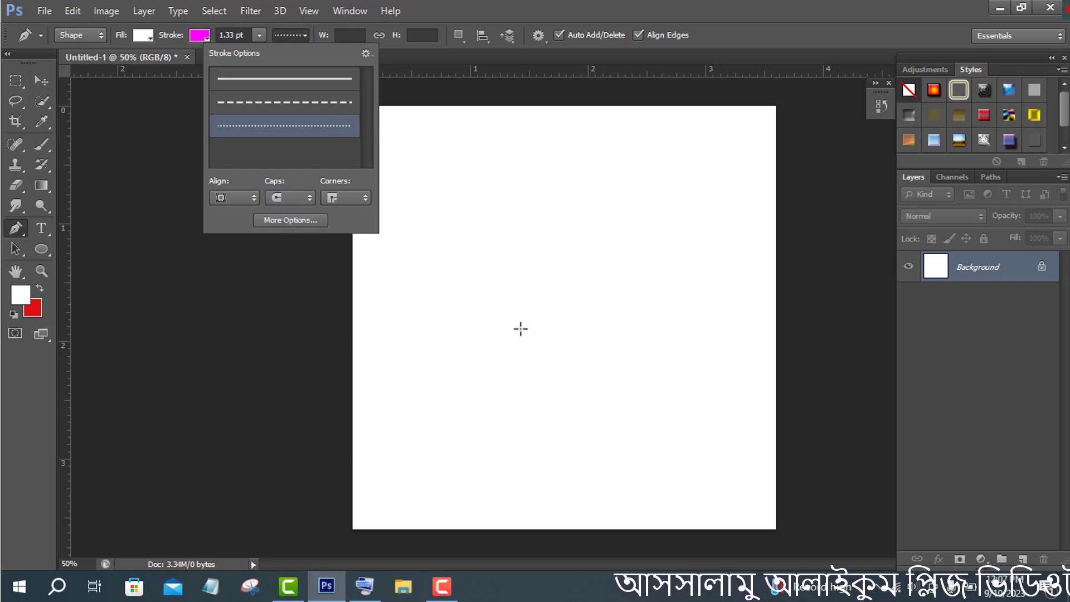
left_click(541, 321)
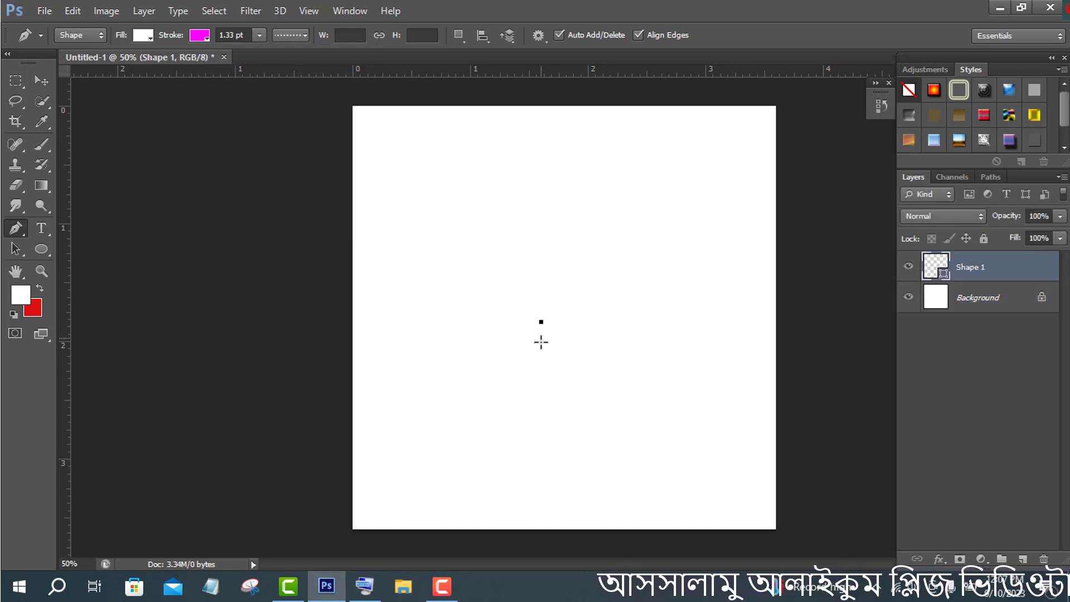
- Draw a straight dotted segment down to a second anchor below the first
left_click(542, 374)
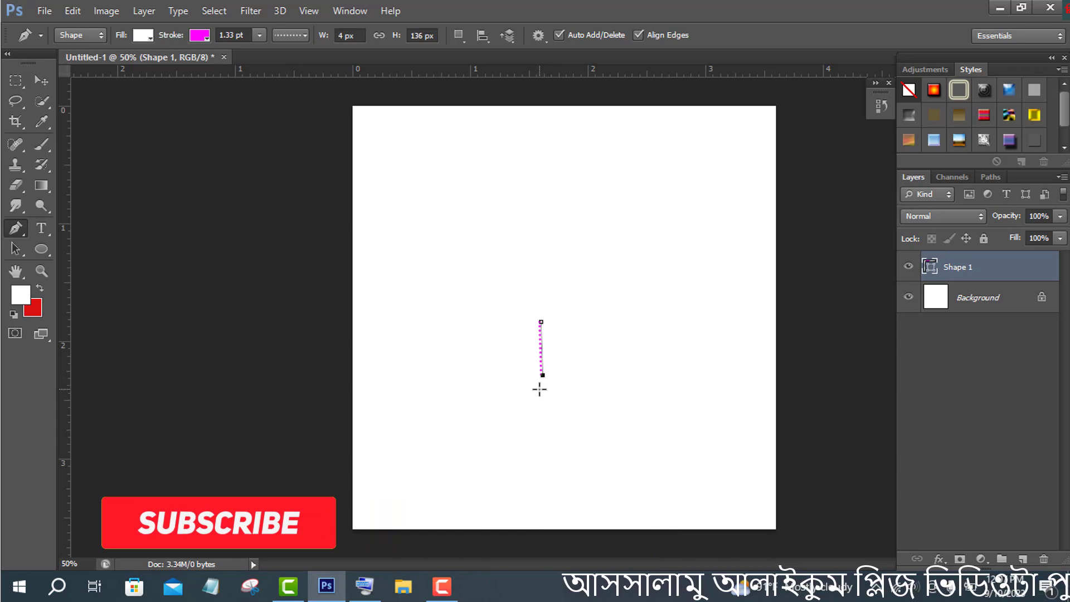
key("ctrl+z")
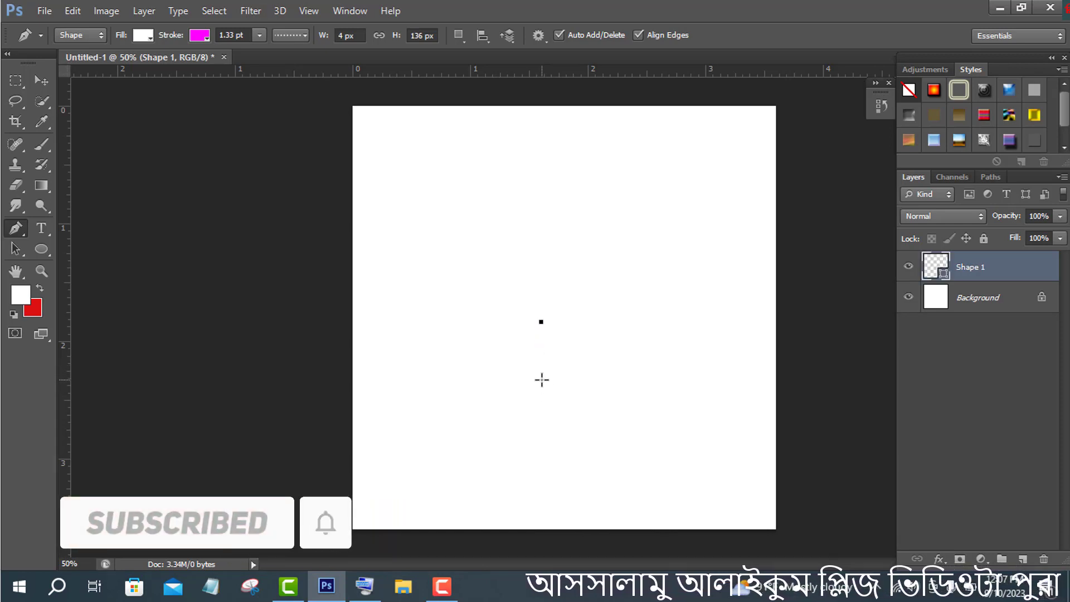
left_click(541, 380)
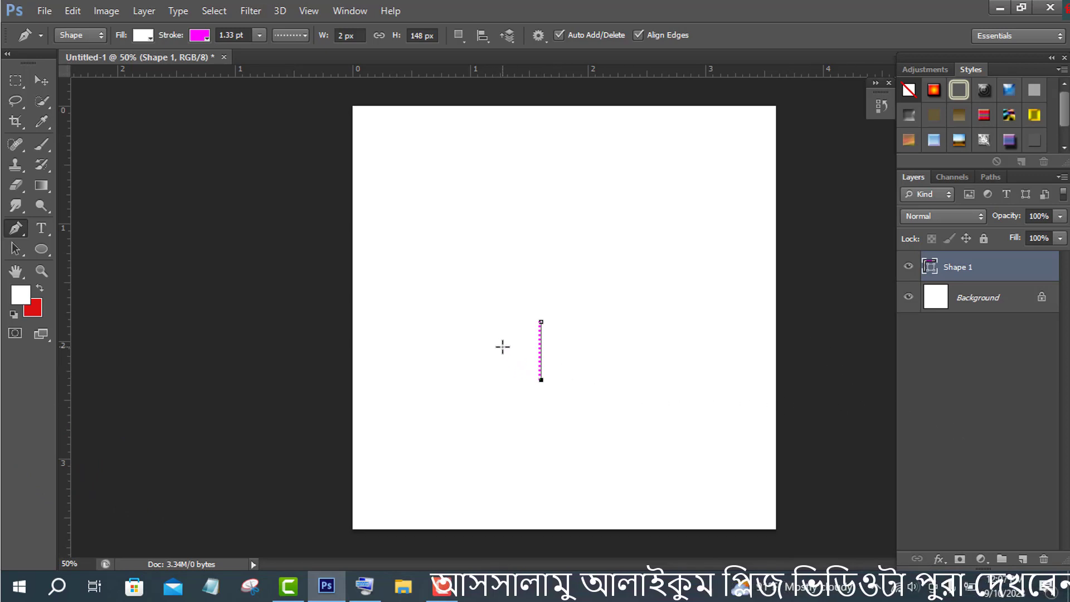
- Add a middle anchor and drag its handles to bend the path into a half heart
left_click(540, 351)
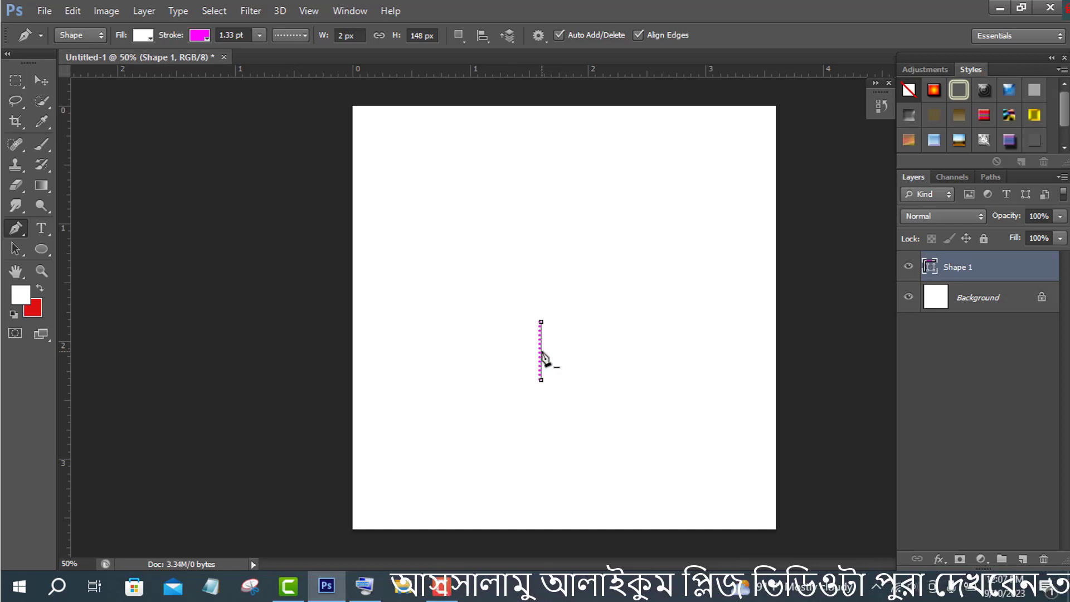
left_click(541, 349, "ctrl")
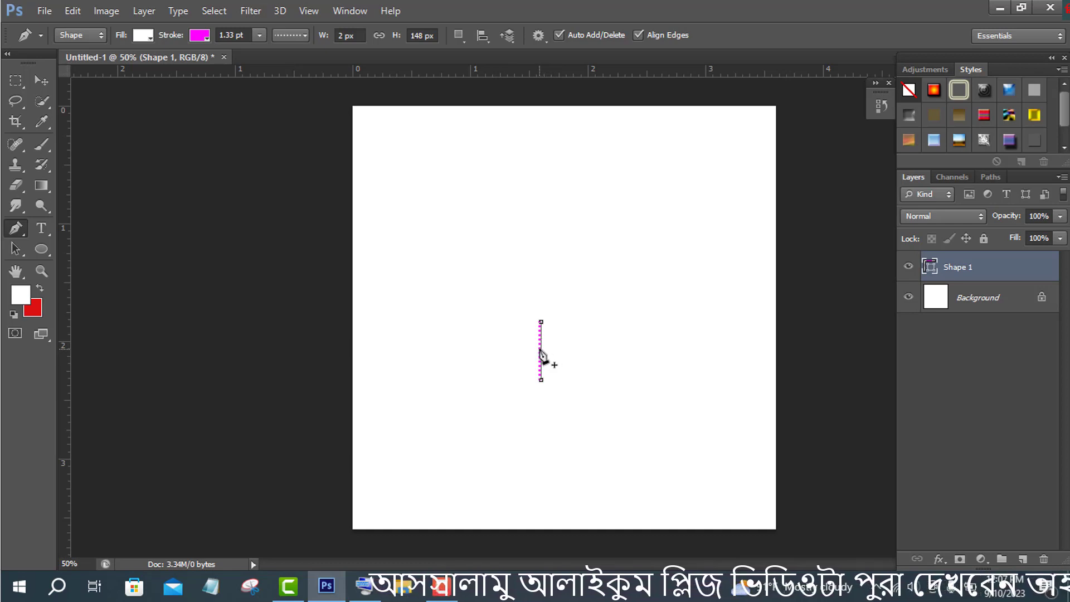
mouse_move(541, 352)
left_mouse_down()
mouse_move(551, 355)
mouse_move(557, 326)
left_mouse_up()
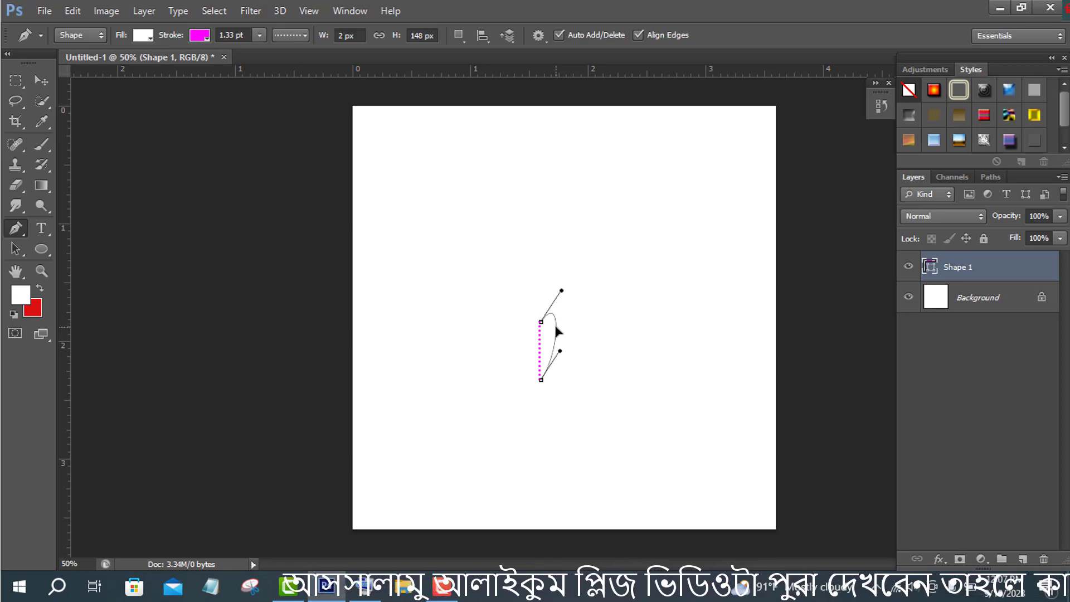
left_click_drag(554, 322, 557, 340)
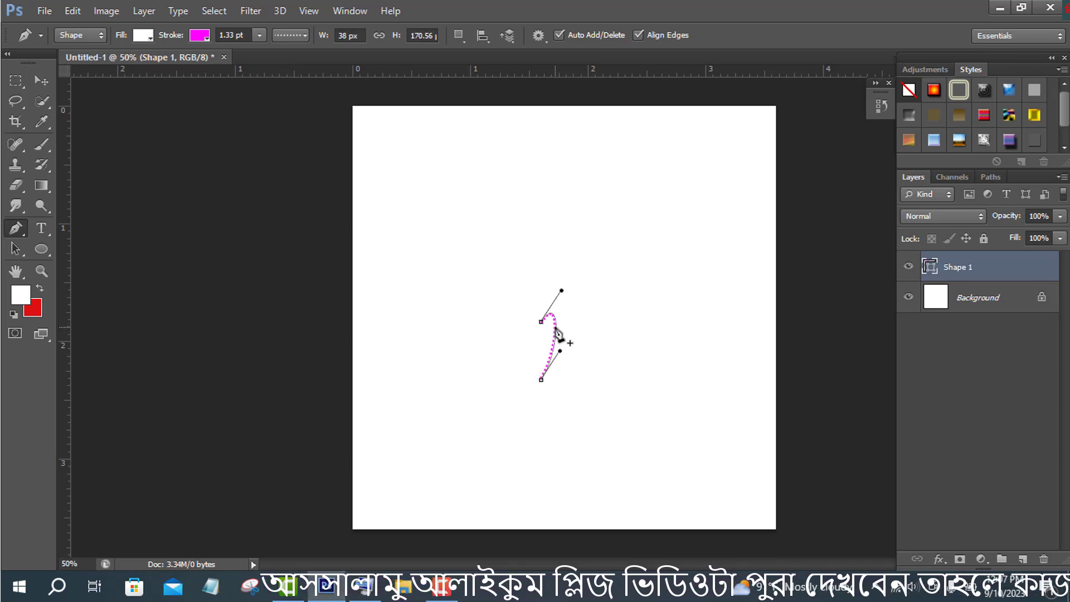
key("v")
left_click_drag(1001, 271, 1022, 562)
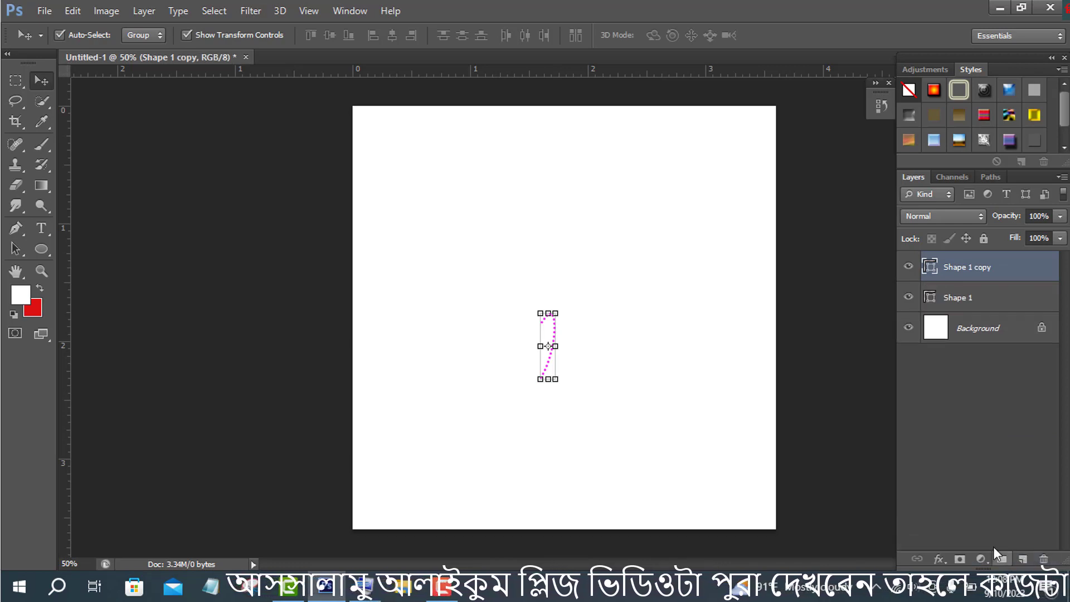
- Flip the copied half horizontally and move it left to join the original as a heart
key("ctrl+t")
right_click(548, 350)
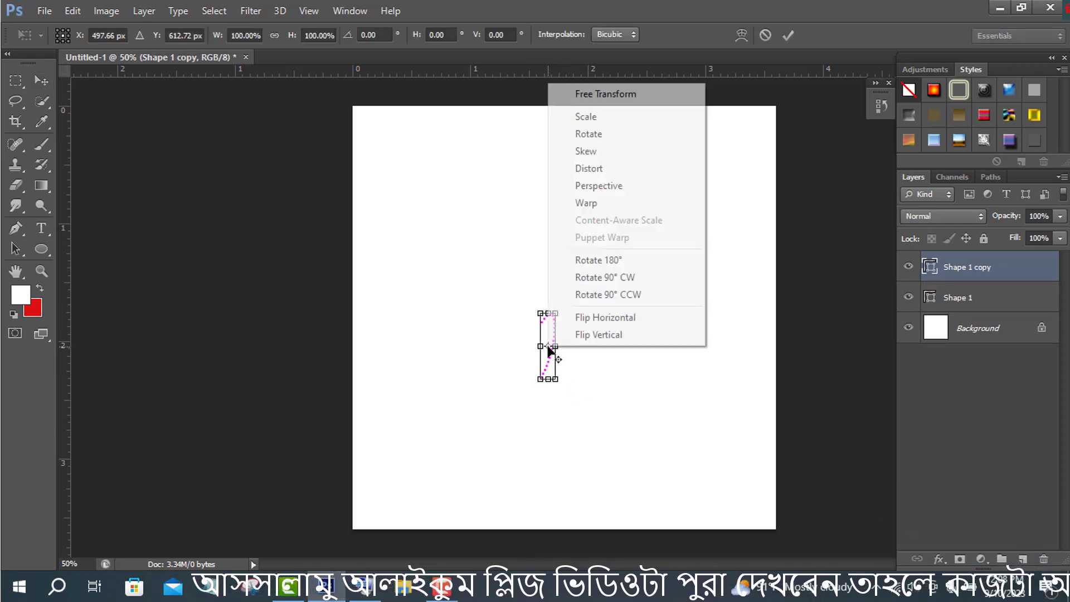
left_click(601, 316)
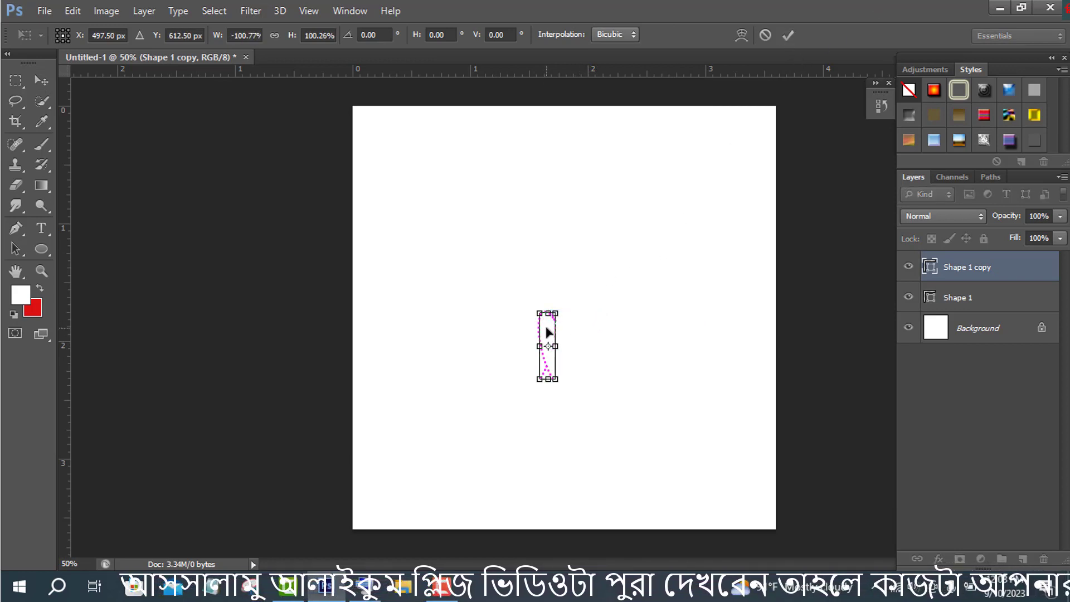
left_click_drag(548, 333, 527, 343)
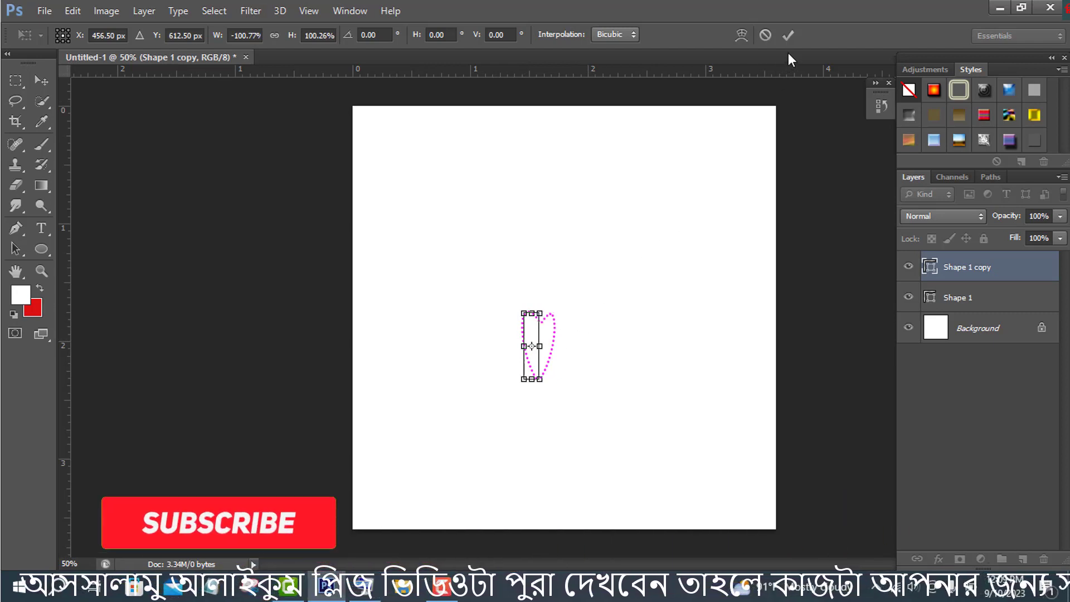
left_click(787, 35)
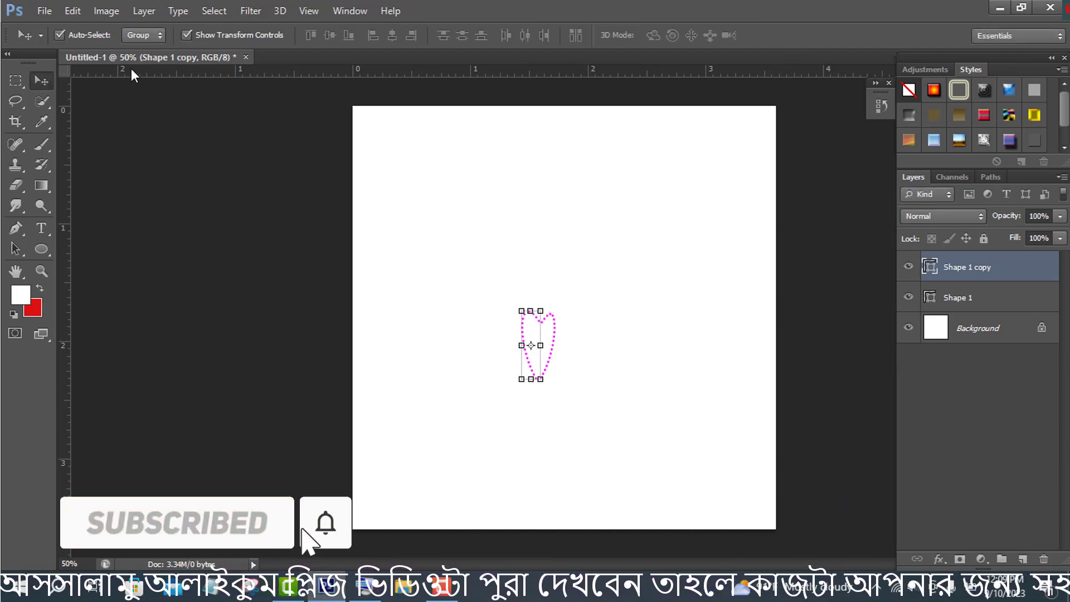
left_click(186, 35)
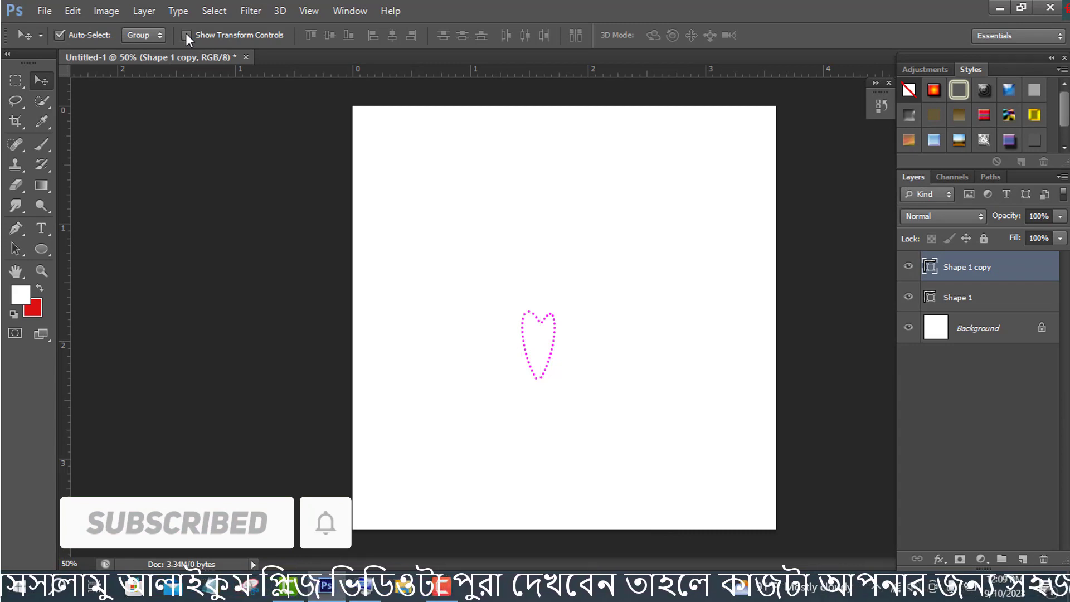
left_click(186, 35)
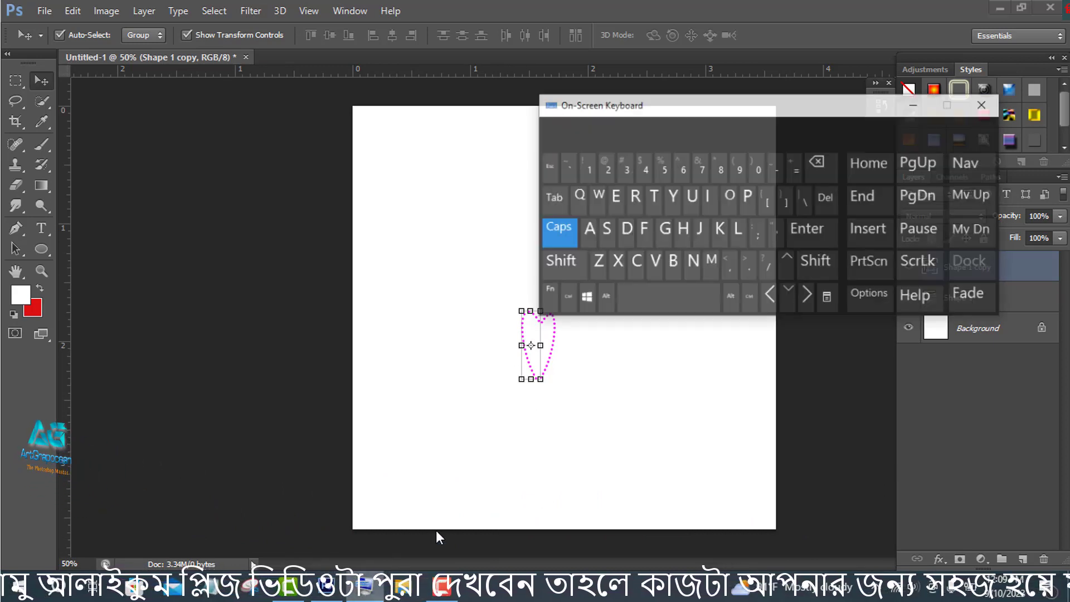
- Nudge the mirrored half down twice with the on-screen Down arrow, then minimize the keyboard
left_click(809, 278)
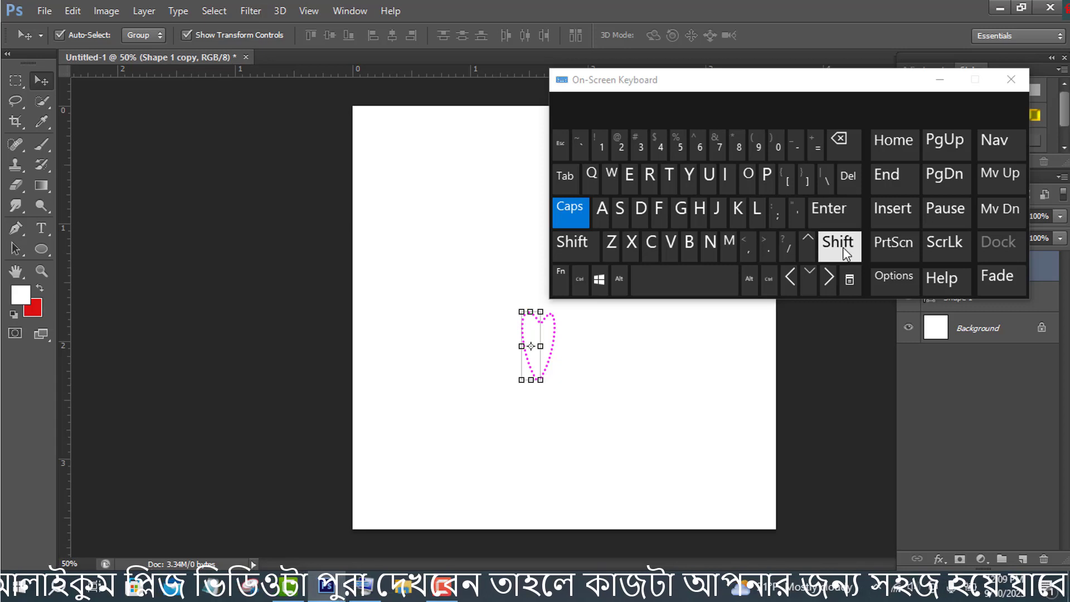
left_click(813, 266)
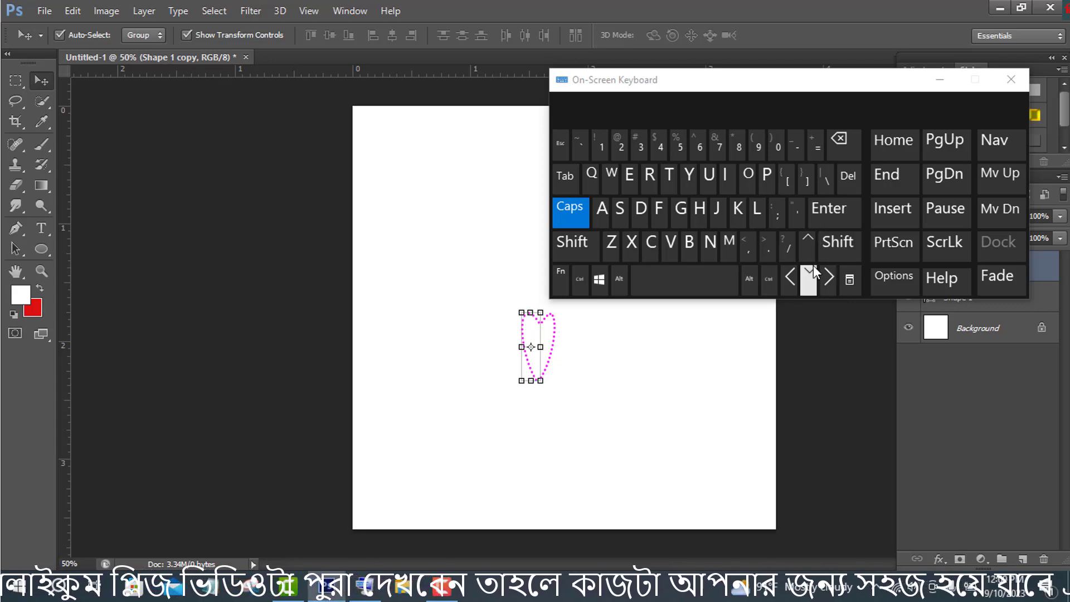
left_click(939, 82)
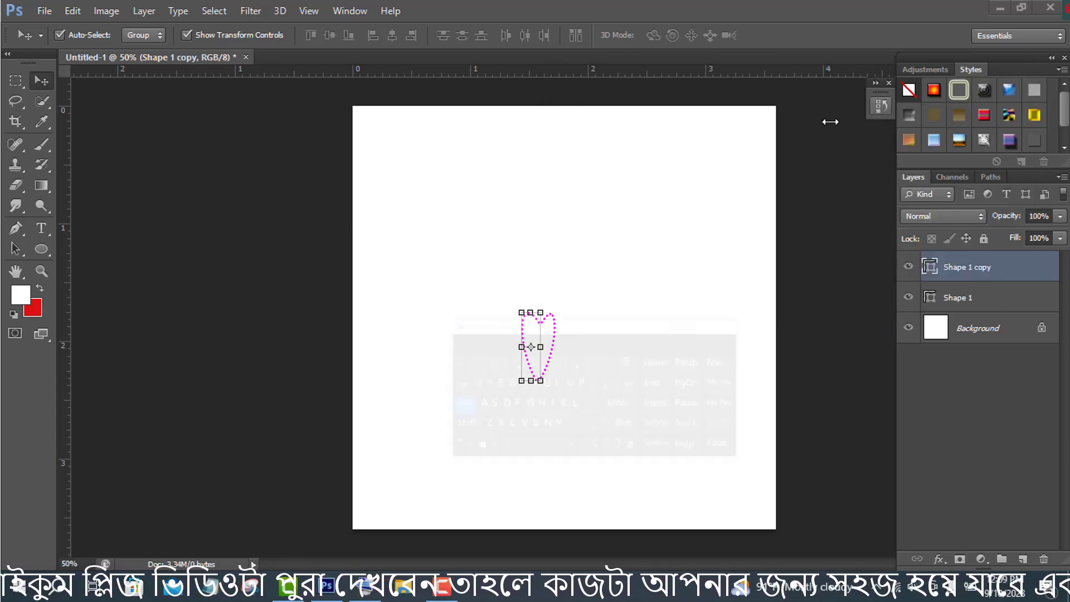
- Select both heart halves and move the whole heart left on the page
left_click(186, 34)
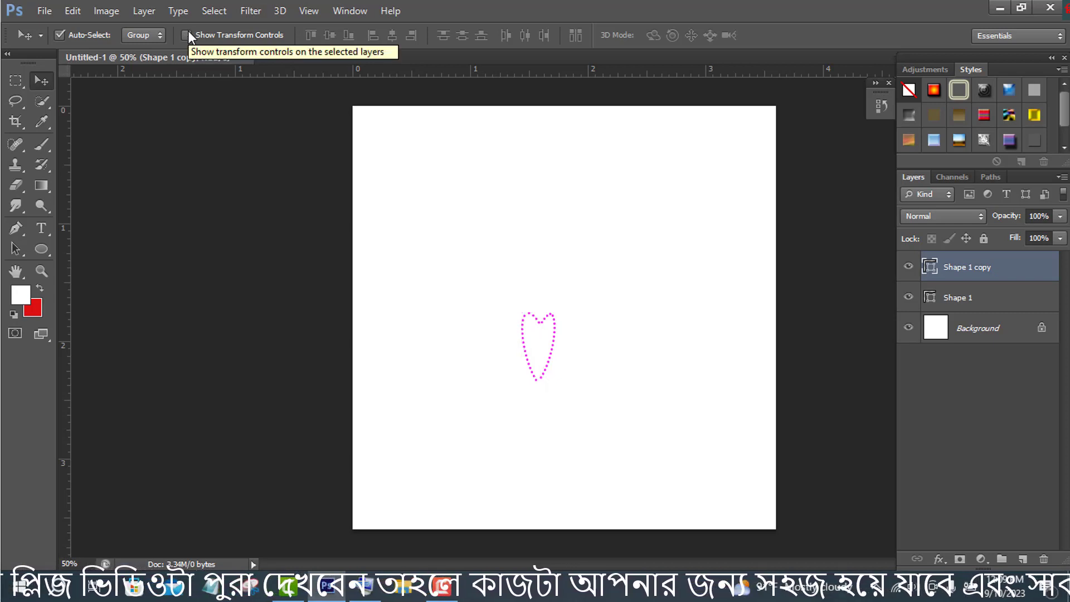
left_click(186, 35)
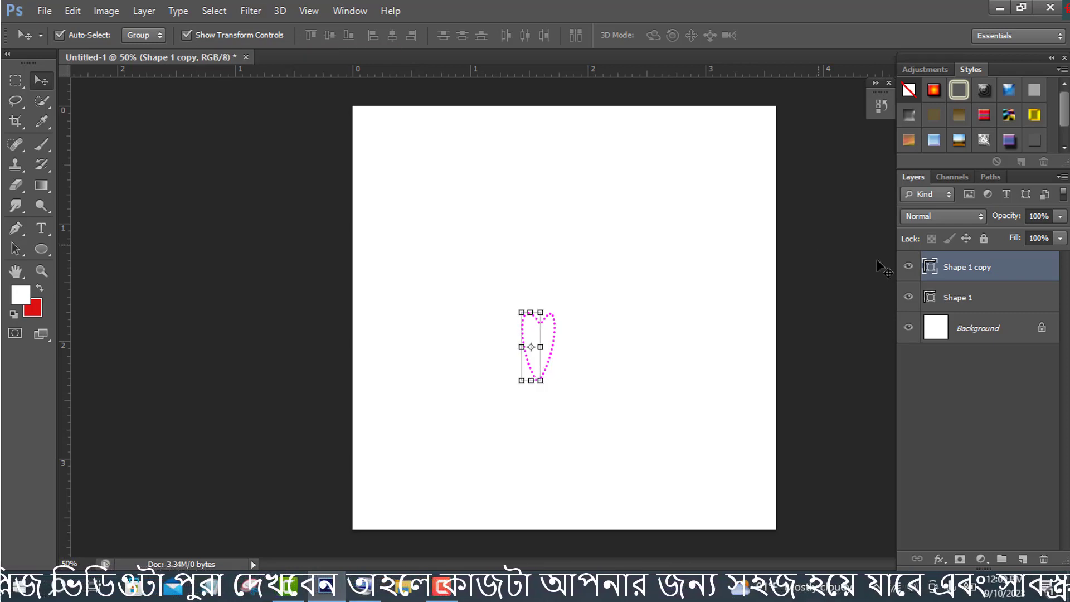
left_click(999, 305, "shift")
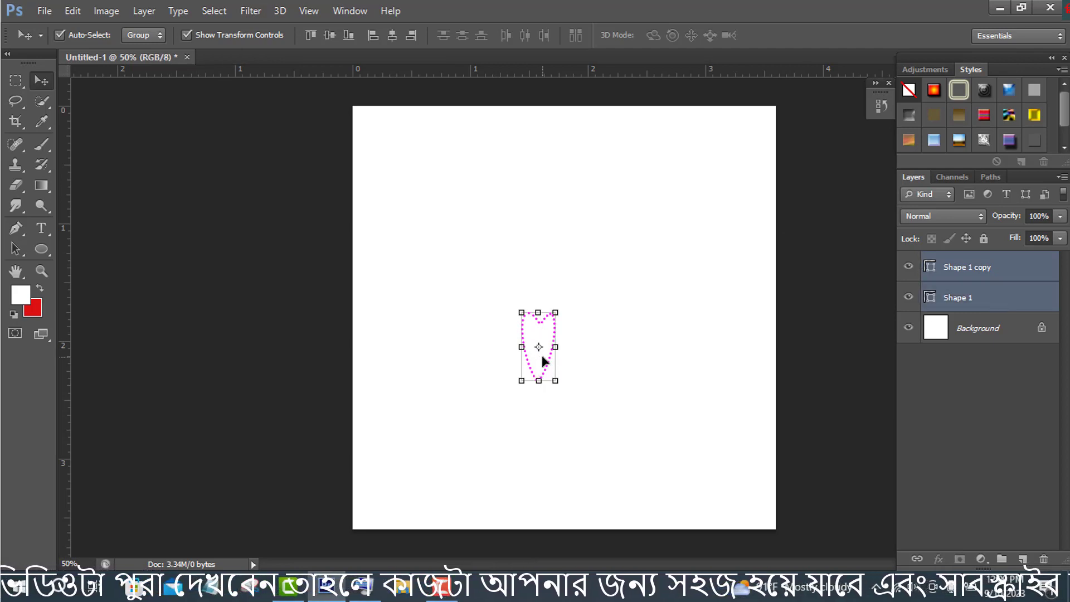
left_click_drag(541, 356, 440, 336)
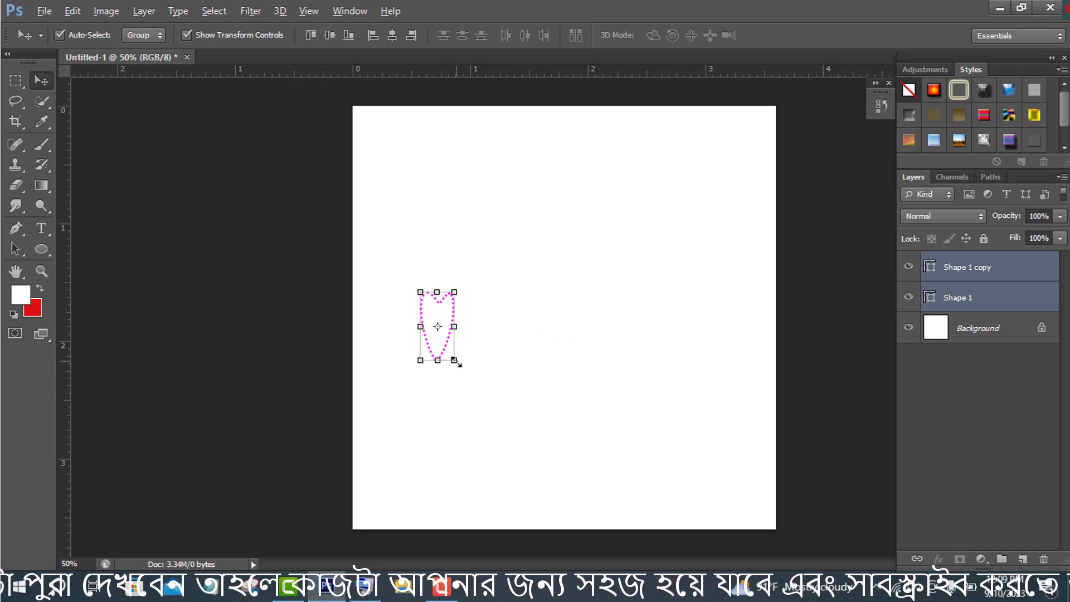
- Enlarge the heart, stretch it taller into a proper heart shape, and commit the transform
left_click_drag(454, 361, 498, 403)
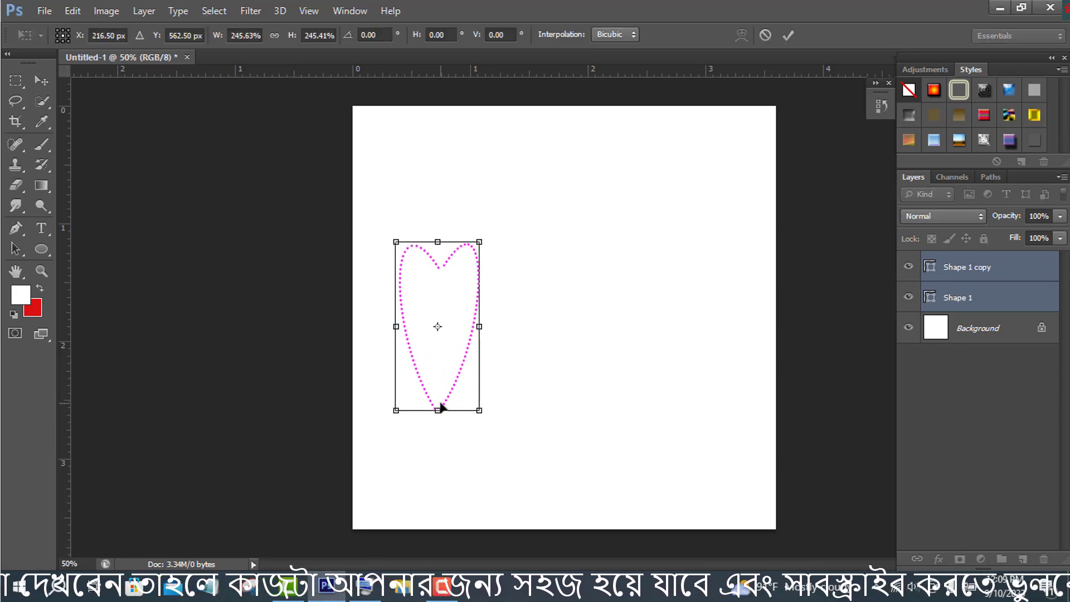
left_click_drag(438, 410, 459, 282)
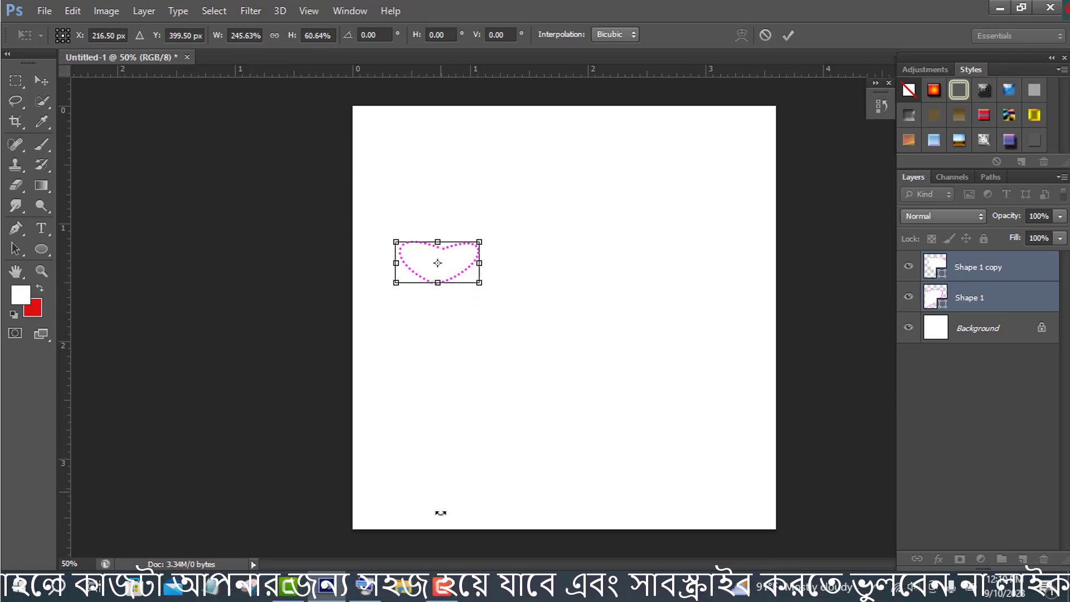
left_click(446, 586)
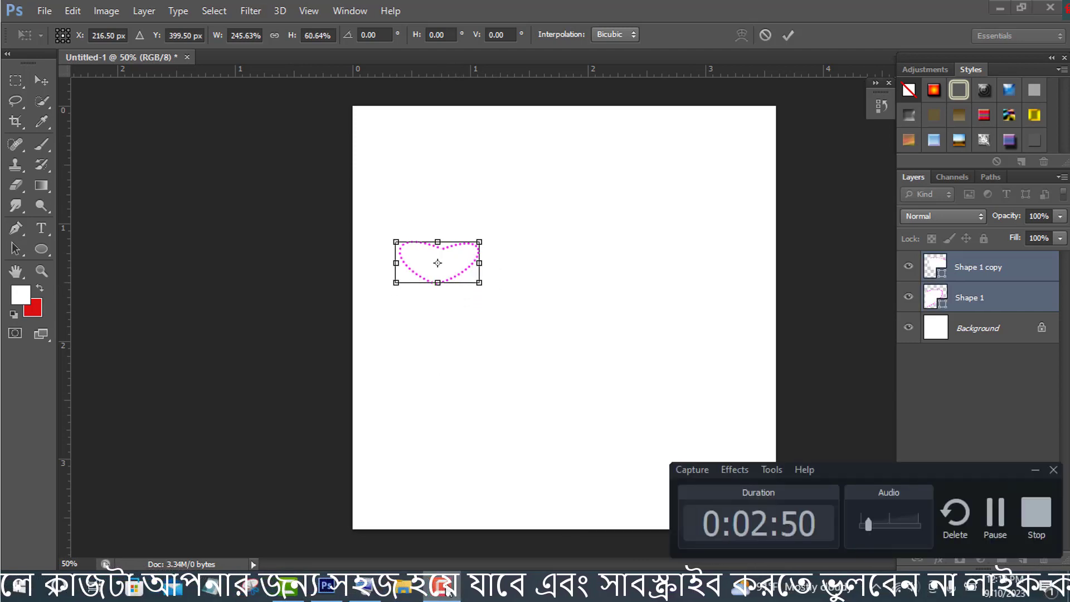
left_click(446, 586)
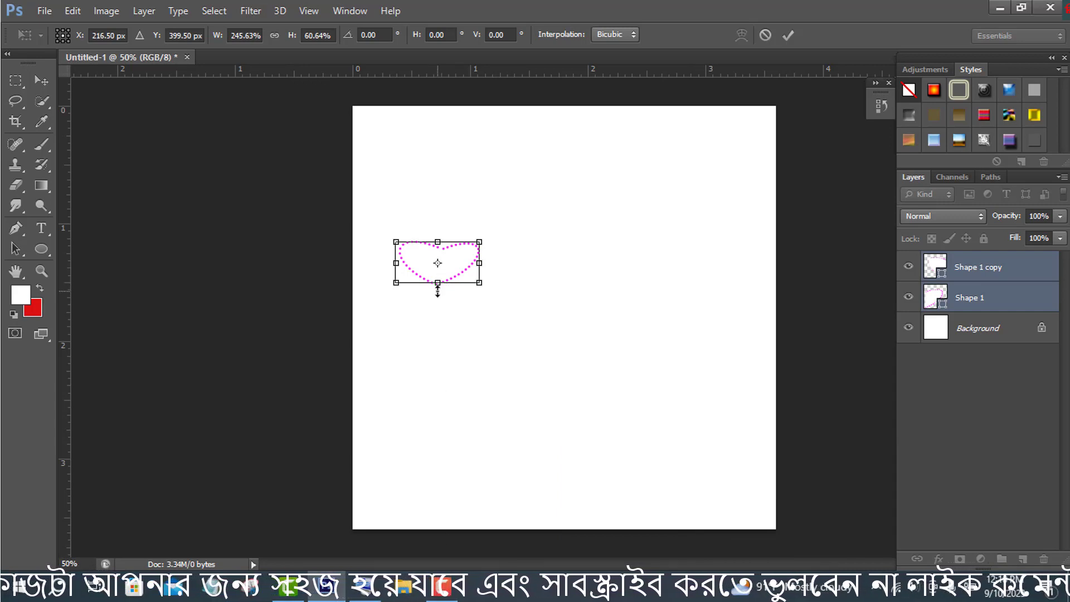
left_click_drag(438, 286, 438, 304)
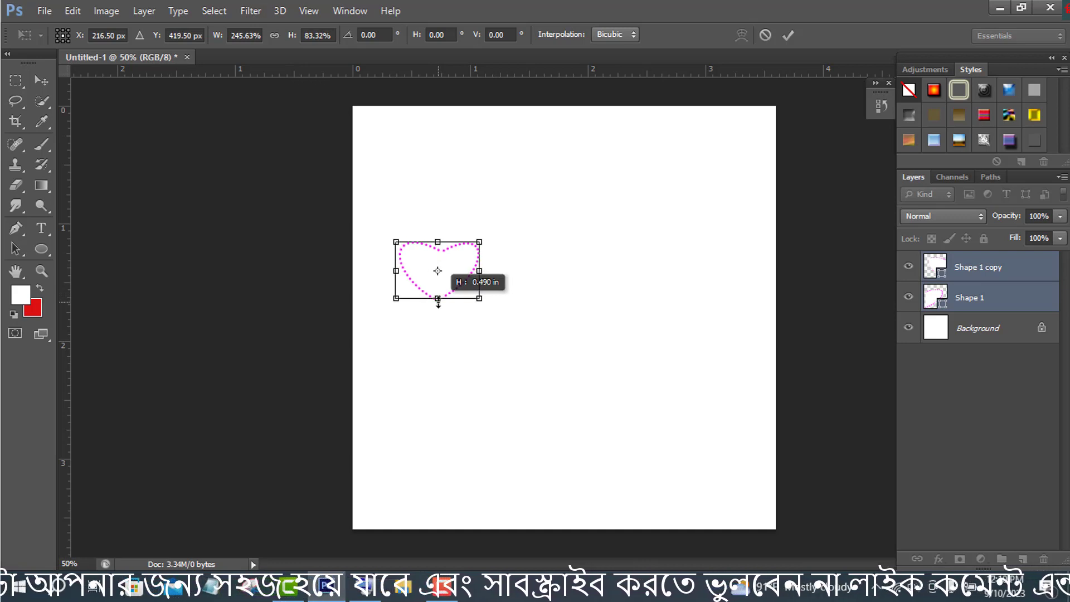
left_click(787, 35)
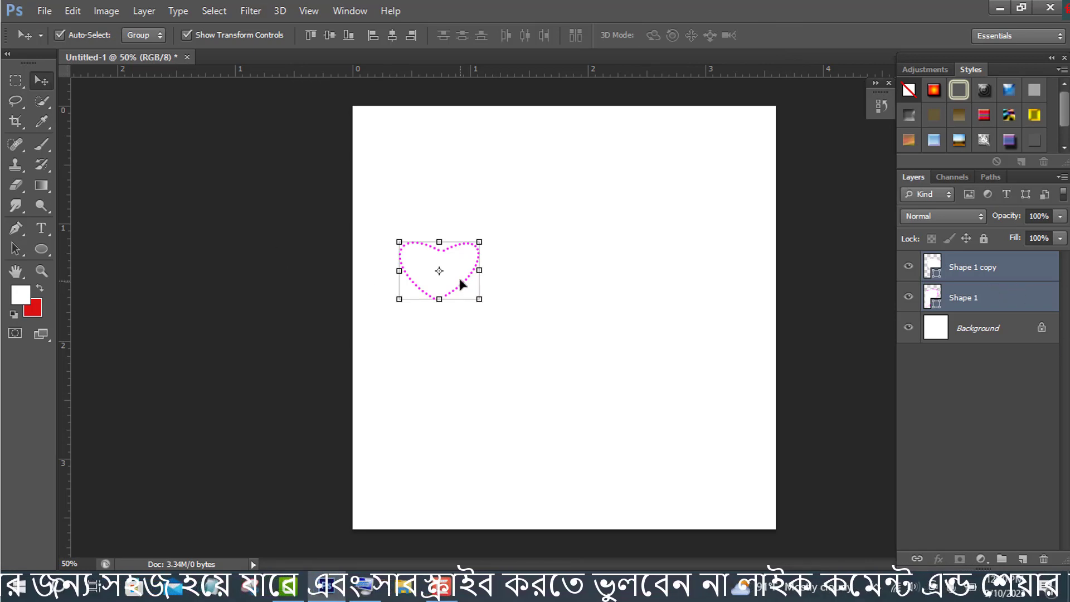
- Alt-drag copies of the heart rightward to make a row of five hearts
left_click_drag(460, 278, 509, 278)
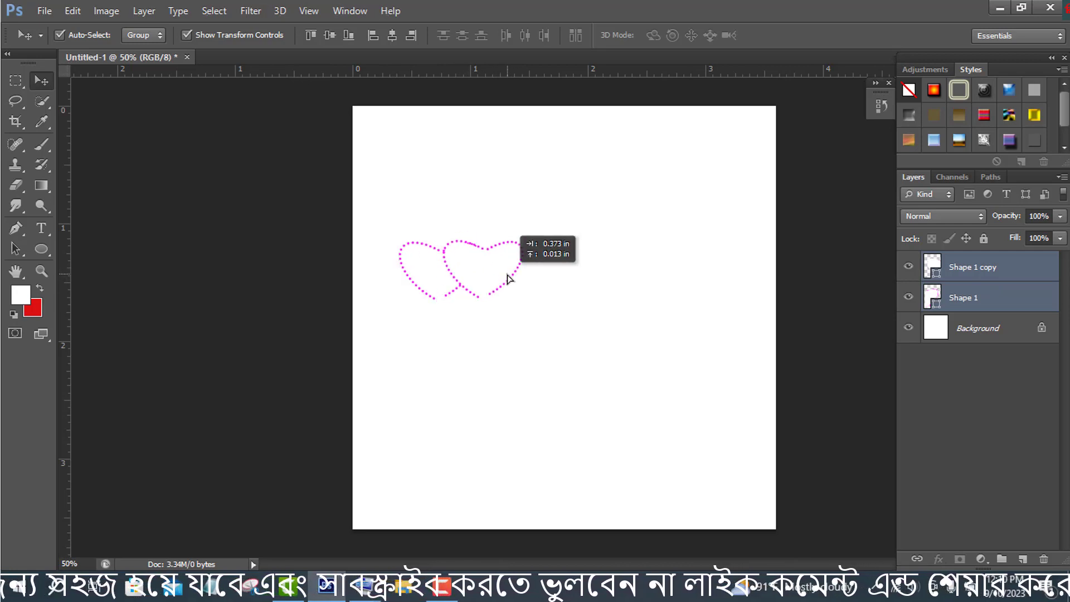
left_click_drag(509, 278, 687, 277)
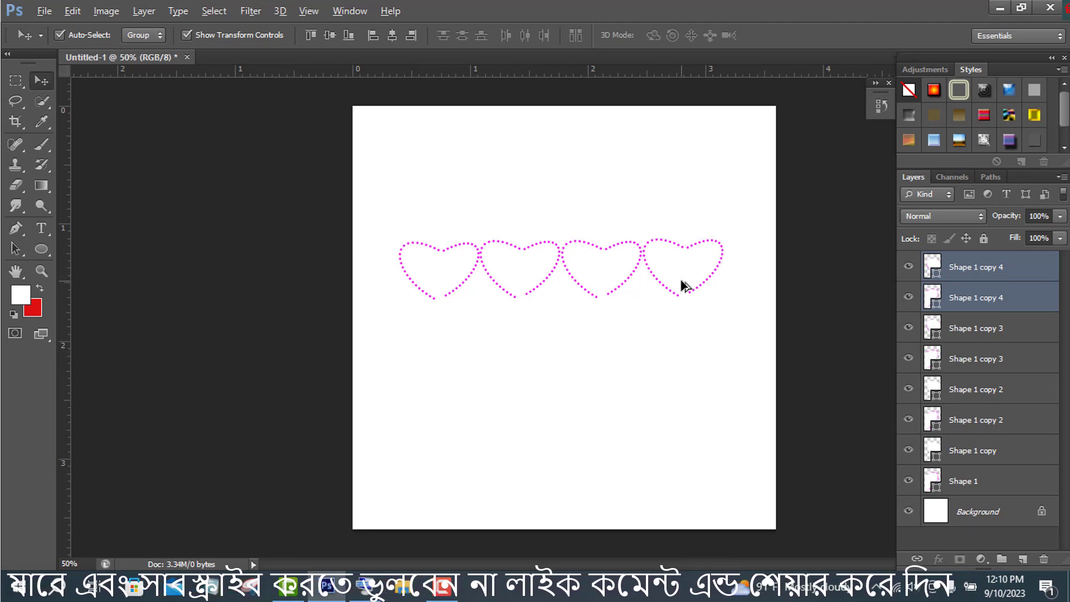
left_click_drag(681, 281, 725, 282)
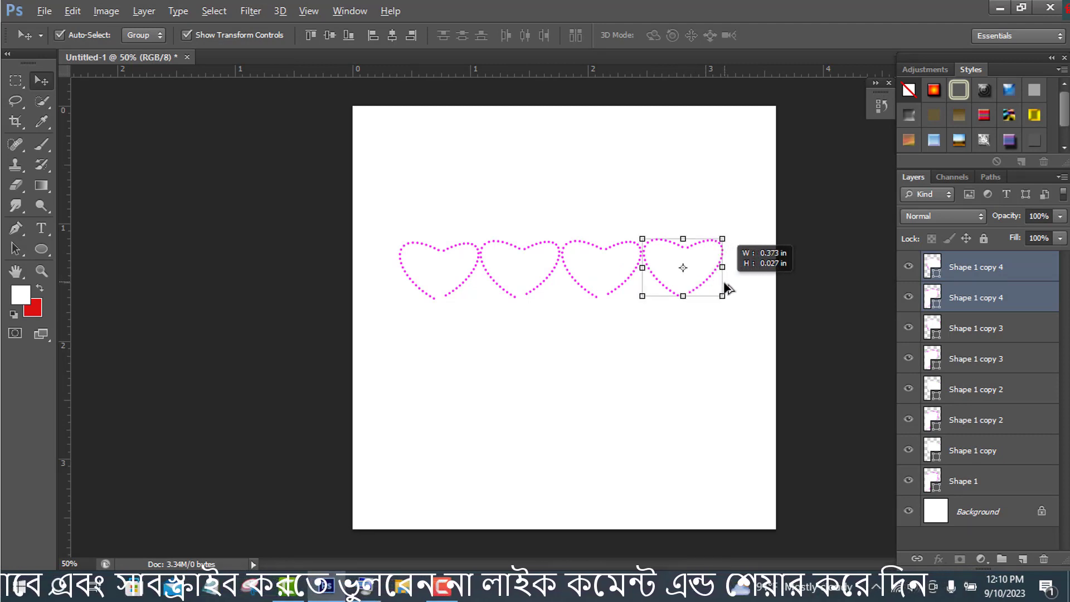
key("ctrl+t")
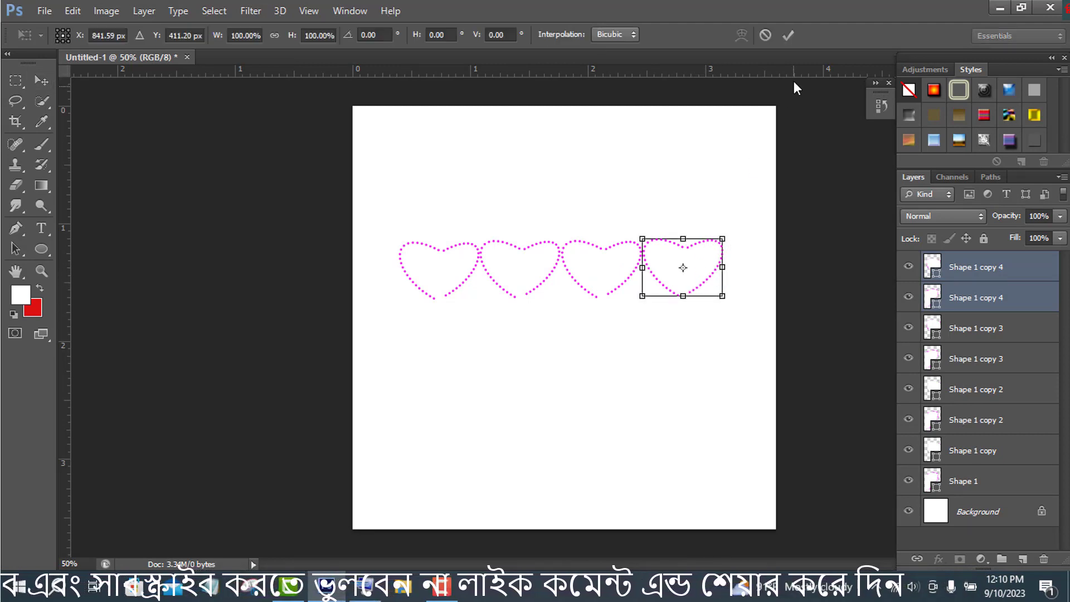
left_click(787, 35)
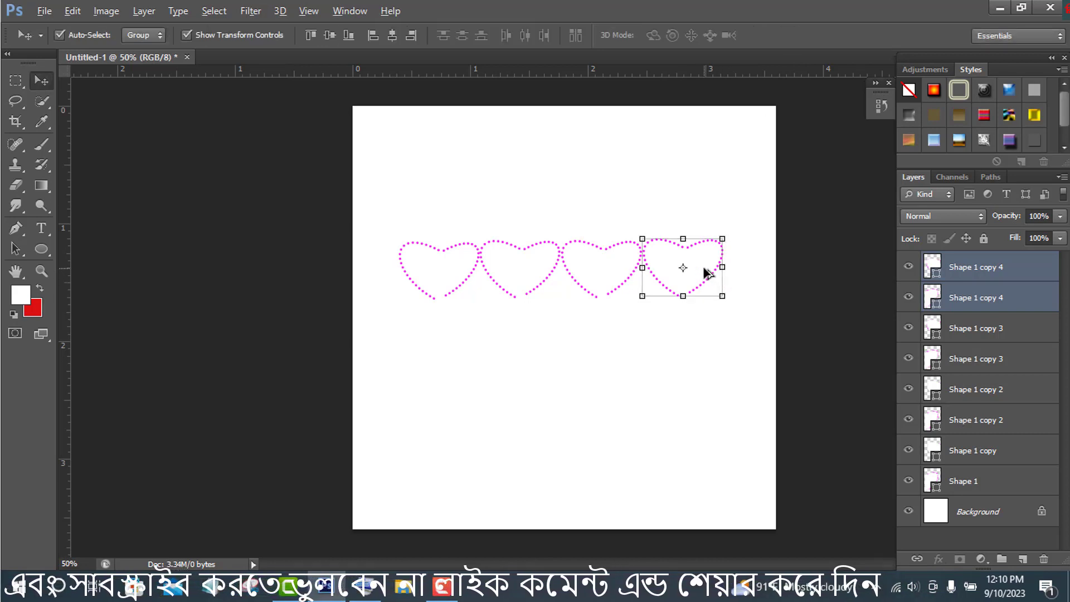
left_click_drag(715, 279, 781, 268)
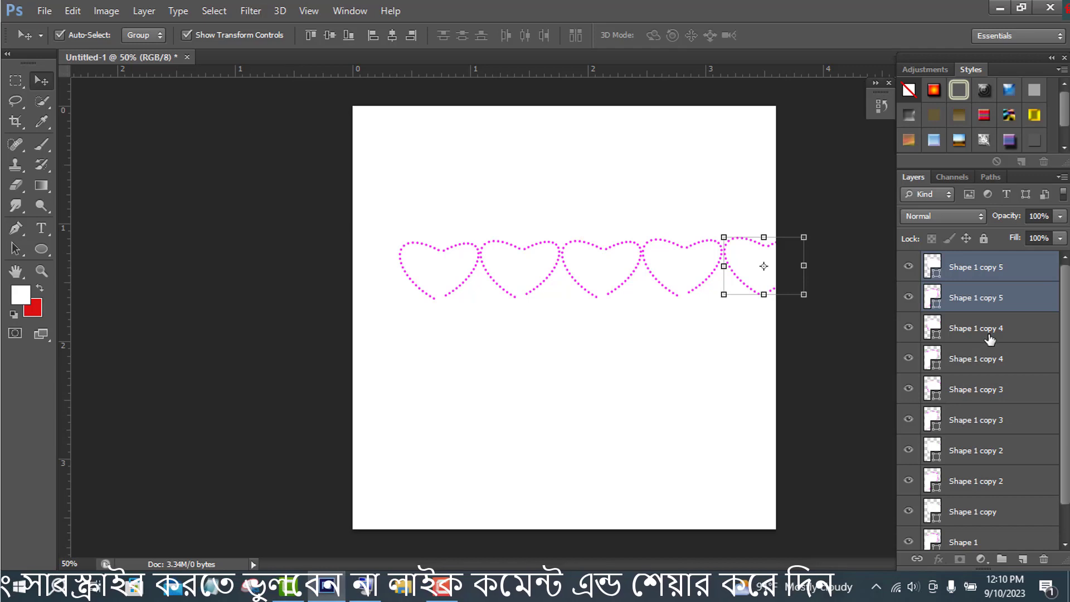
- Select the heart layers in the Layers panel, ending on the topmost heart layer
scroll(989, 341, "down", 1)
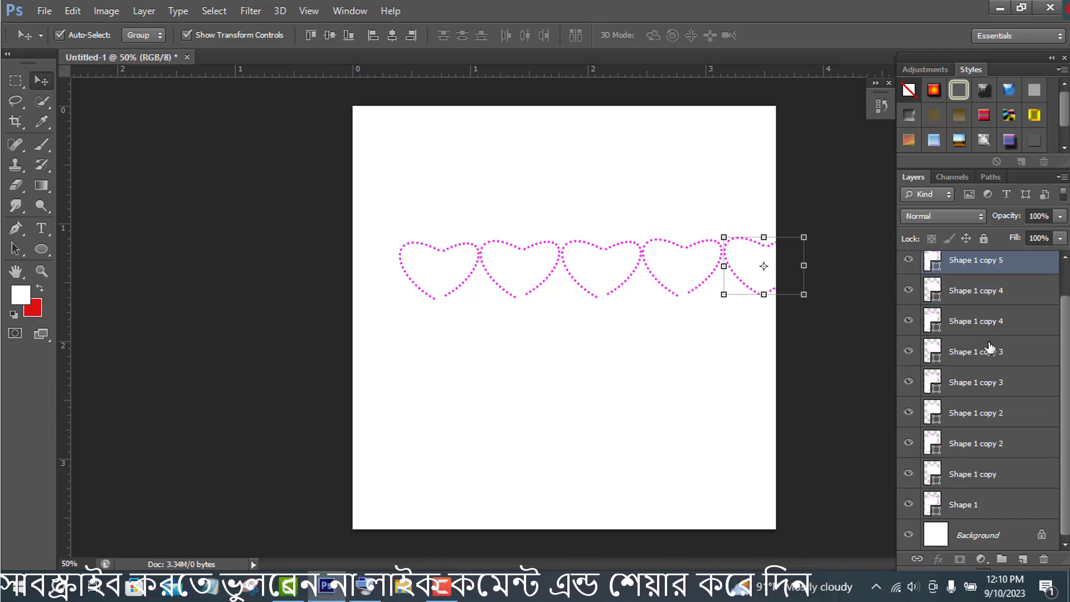
left_click(955, 503, "shift")
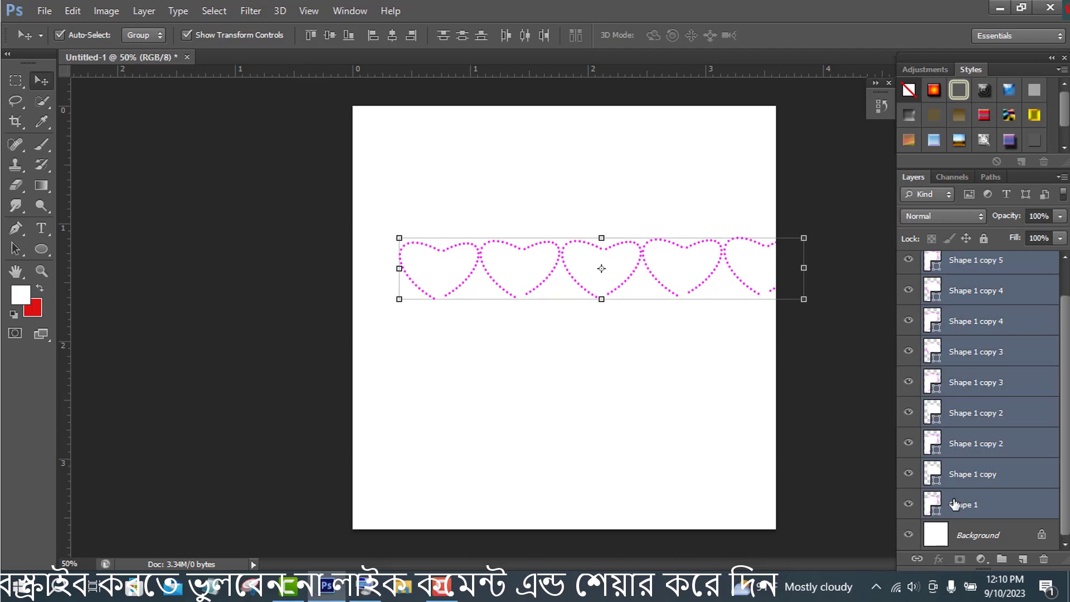
left_click(685, 281)
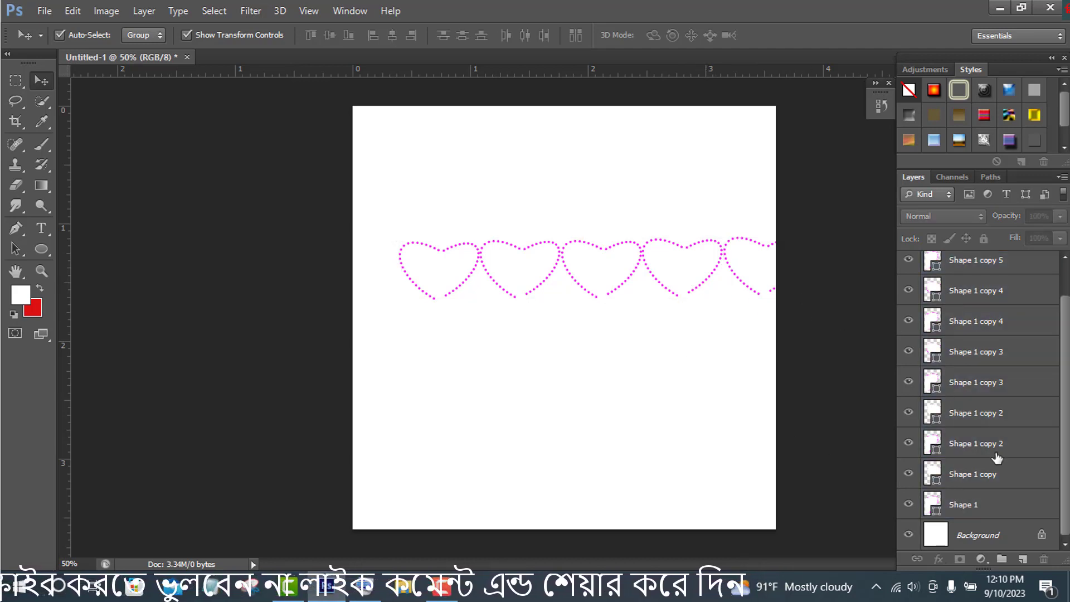
scroll(1006, 462, "up", 1)
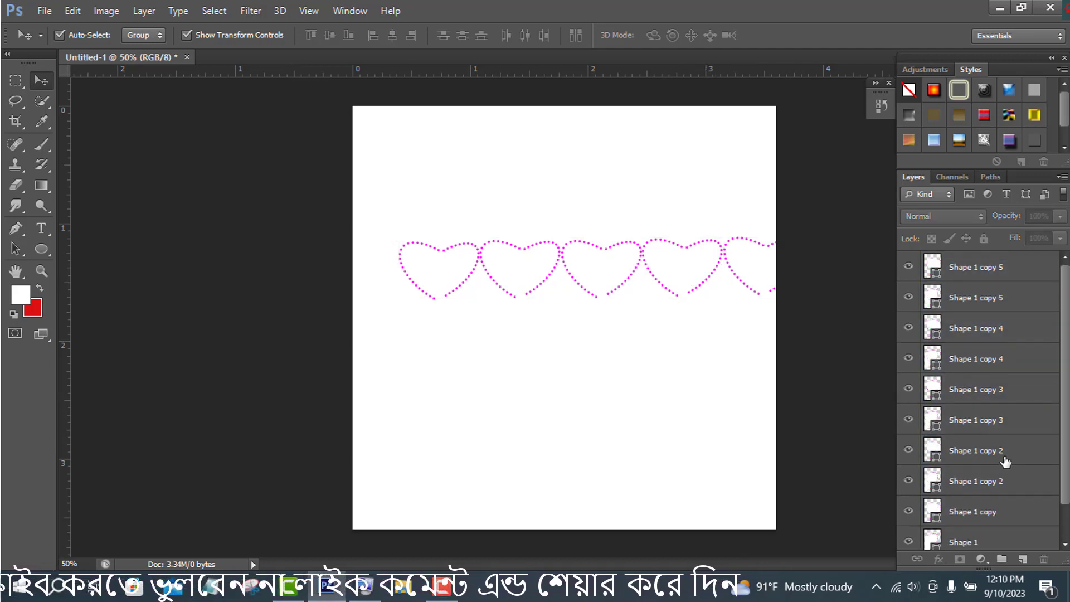
double_click(990, 267)
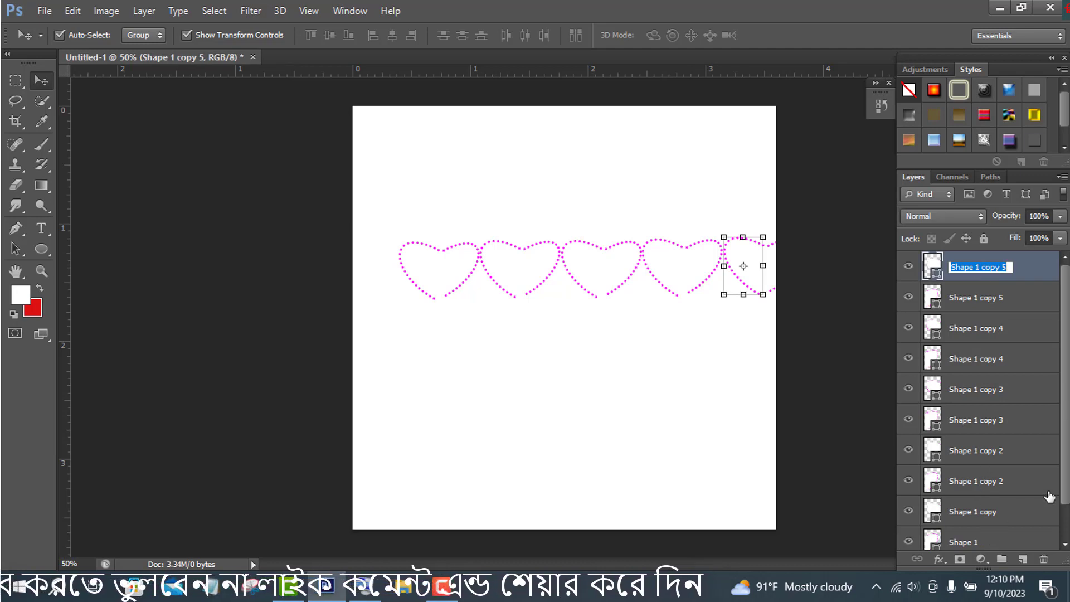
- Select every heart layer down to Shape 1, group them as Group 1, and shift the row left
key("Return")
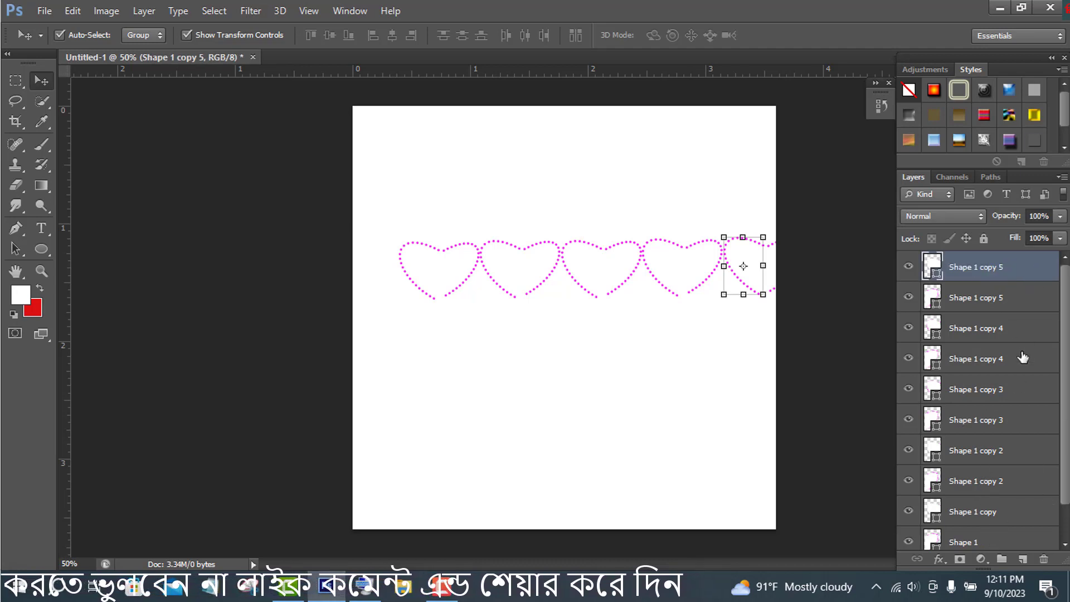
scroll(1033, 456, "down", 1)
key("ctrl+j")
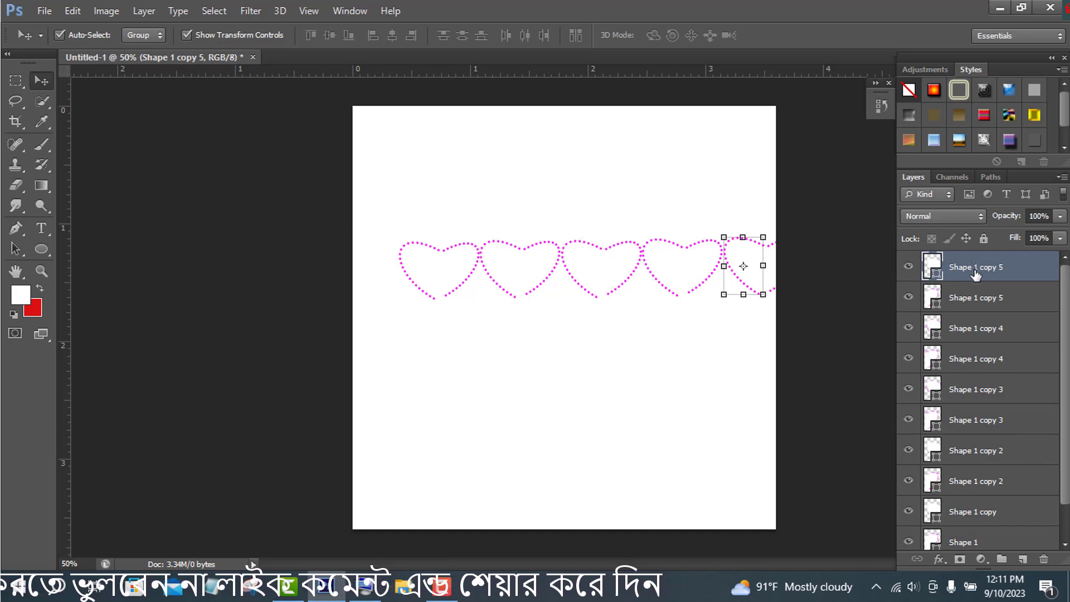
left_click(979, 299, "shift")
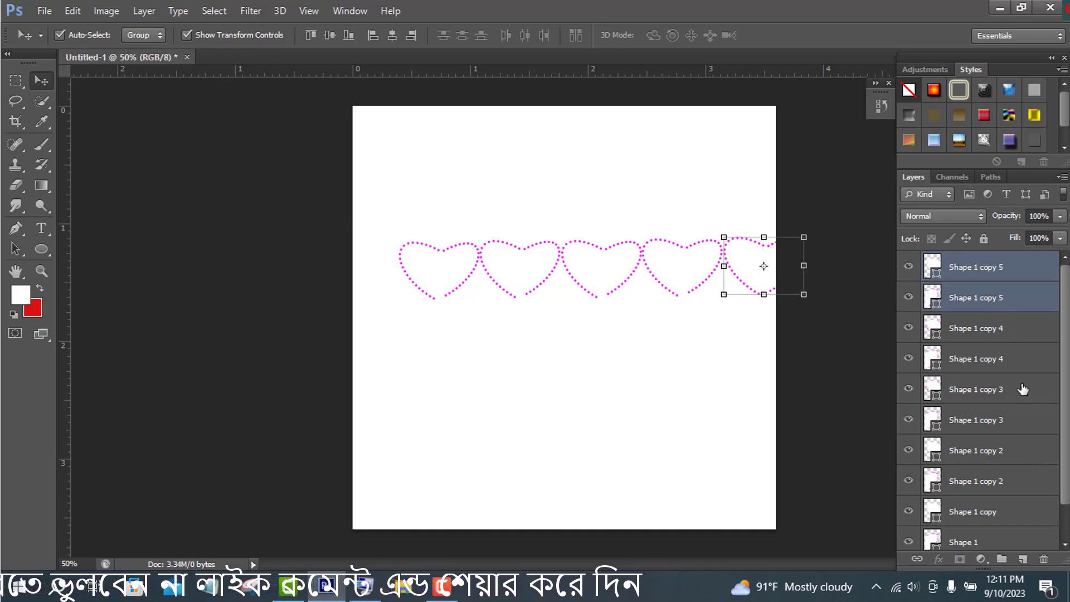
scroll(1023, 440, "down", 1)
left_click(925, 505, "shift")
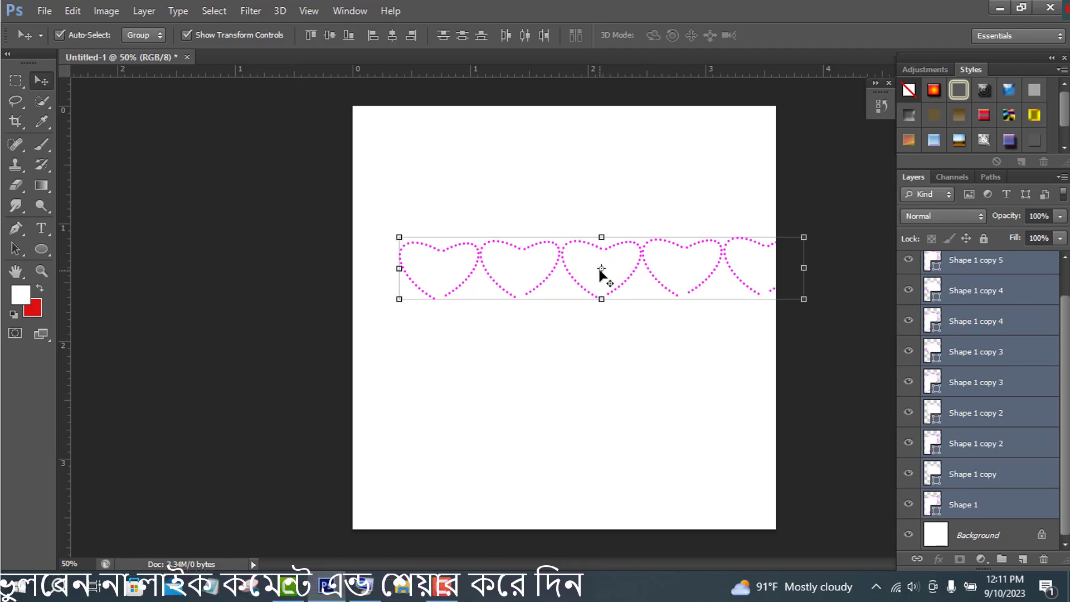
key("ctrl+g")
mouse_move(601, 271)
left_mouse_down()
mouse_move(627, 277)
mouse_move(597, 277)
left_mouse_up()
key("ctrl+t")
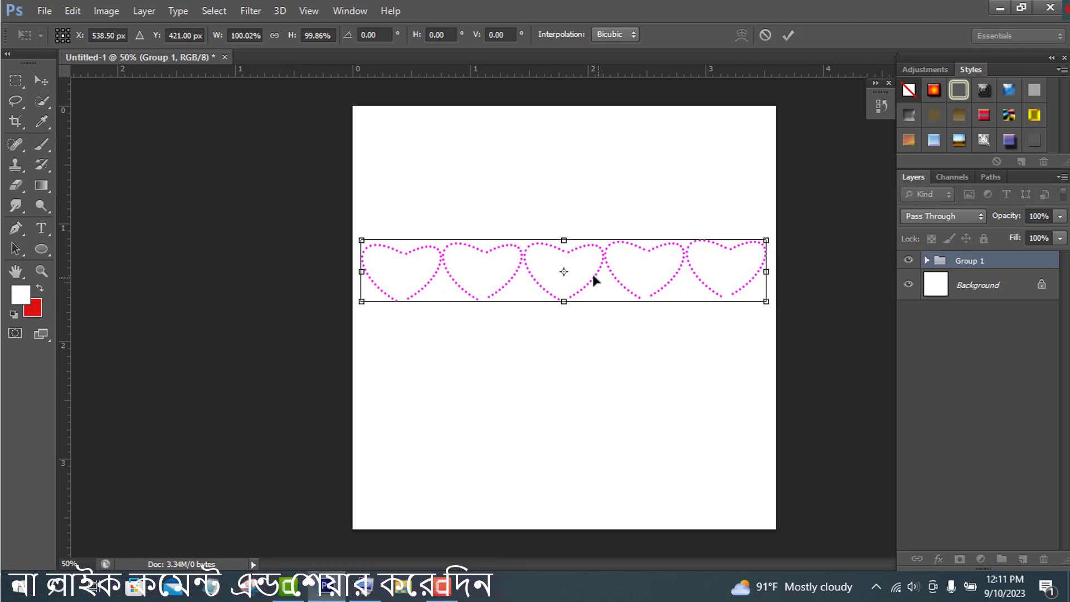
- Commit the row's placement and Alt-drag Group 1 copies downward into four stacked rows
left_click(786, 36)
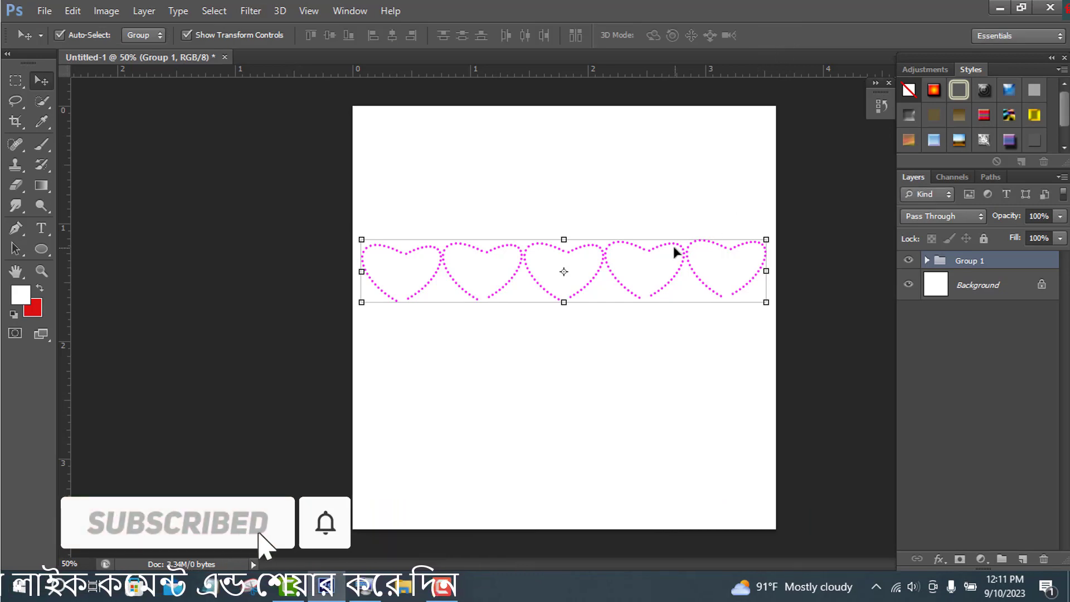
left_click_drag(631, 315, 633, 364)
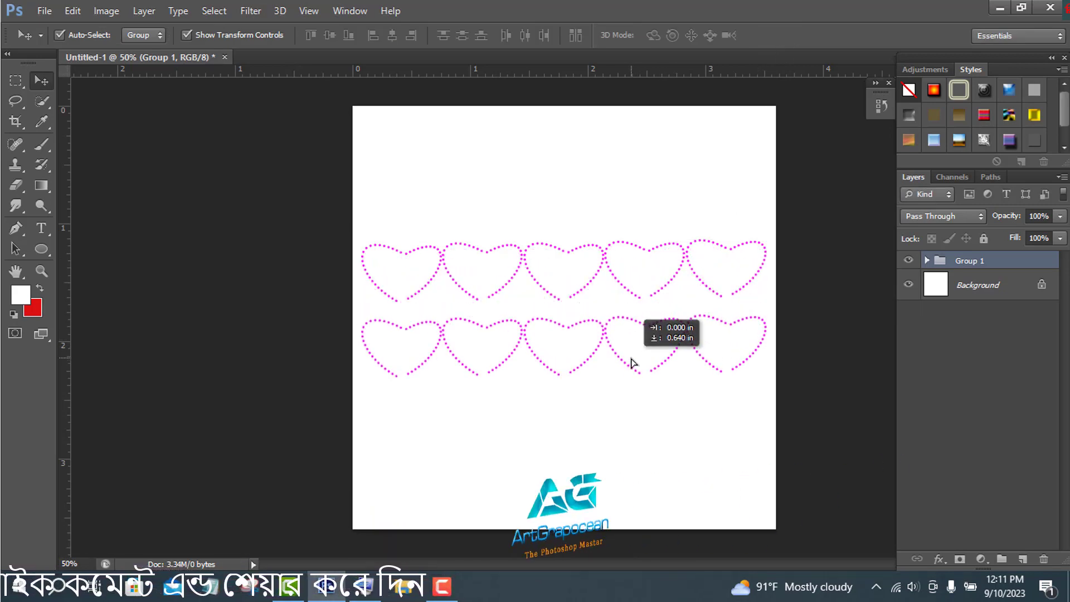
left_click_drag(633, 363, 633, 361)
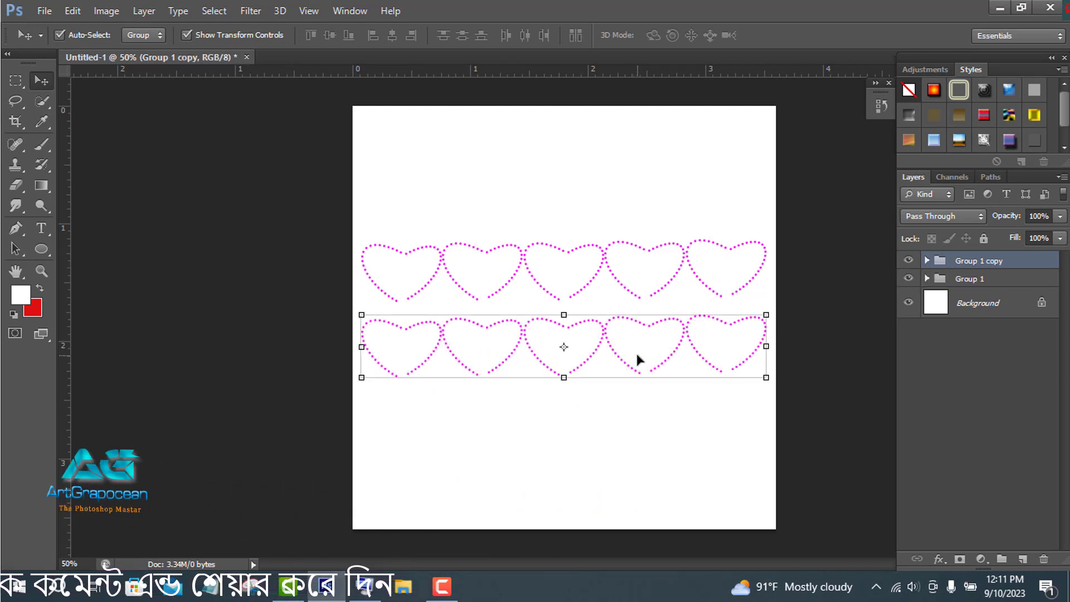
left_click_drag(639, 360, 640, 425)
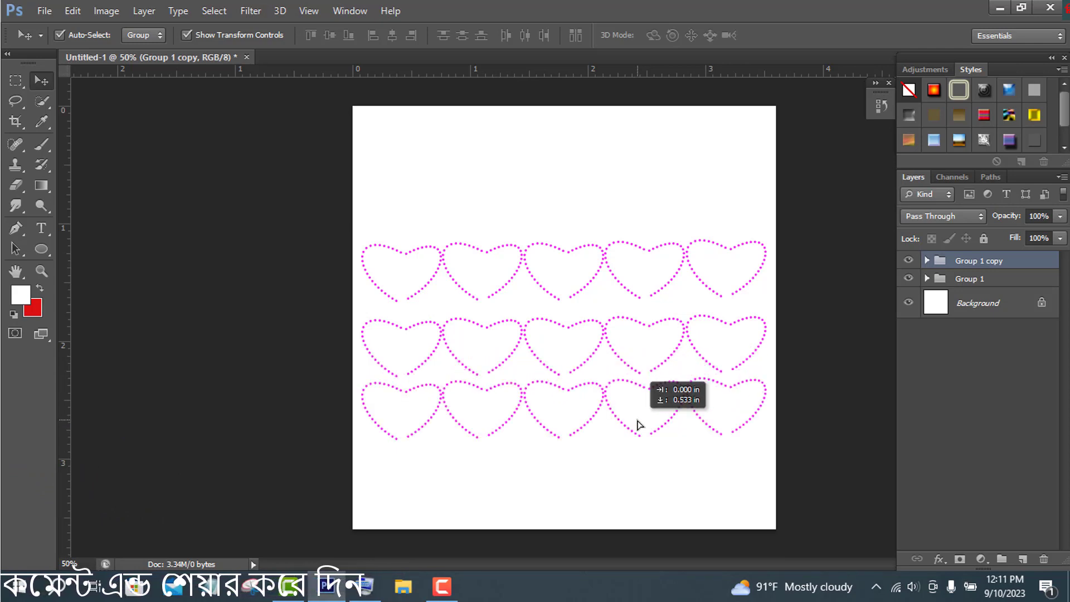
left_click_drag(640, 425, 644, 504)
- Raise the top heart row and duplicate it as a fifth row, Group 1 copy 4
left_click(960, 317)
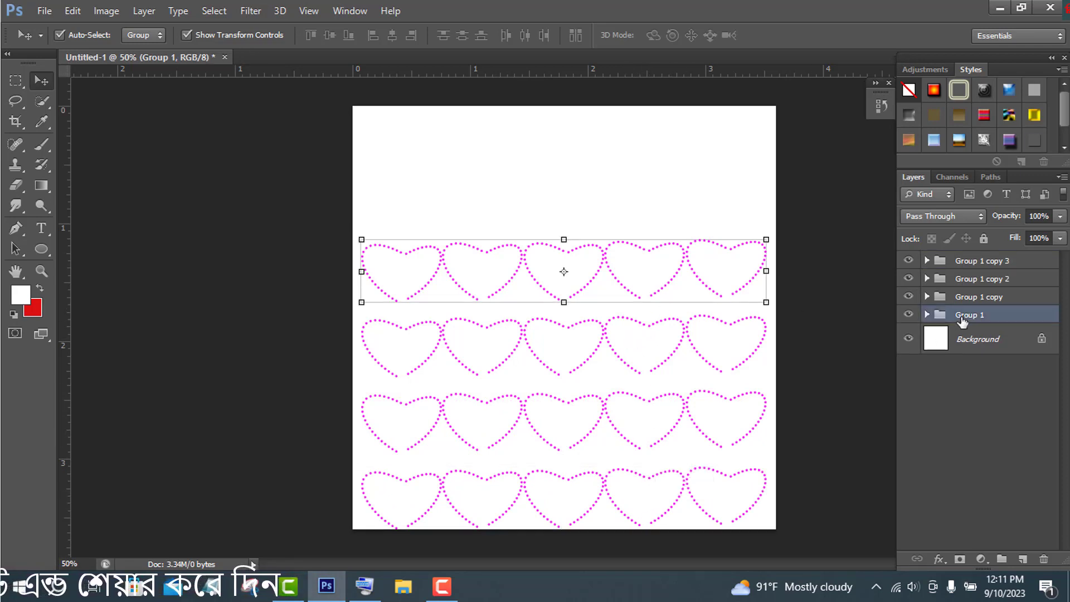
left_click_drag(649, 265, 650, 240)
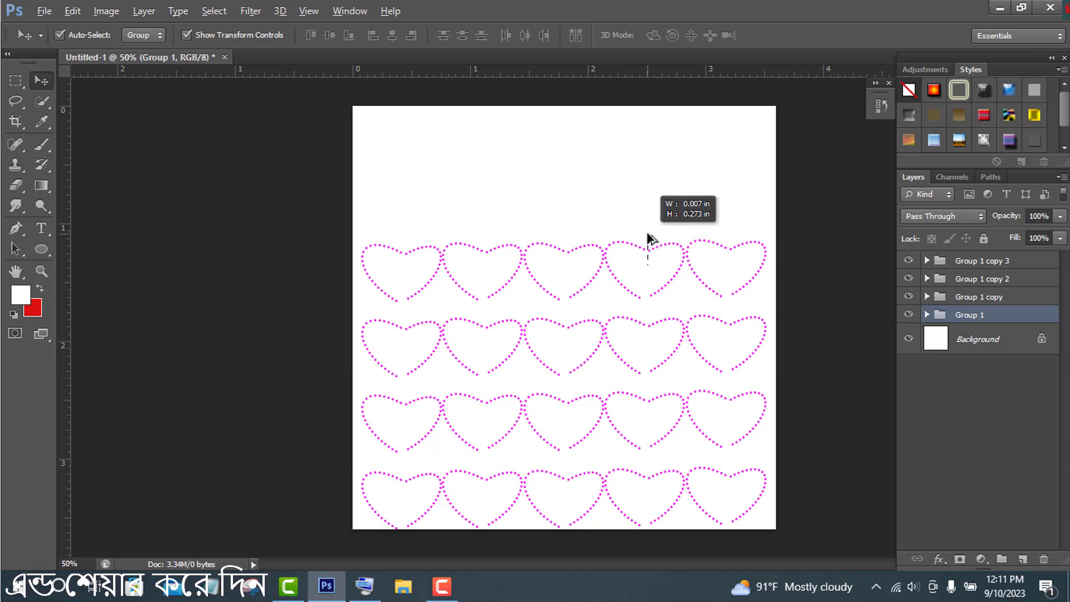
left_click(980, 319)
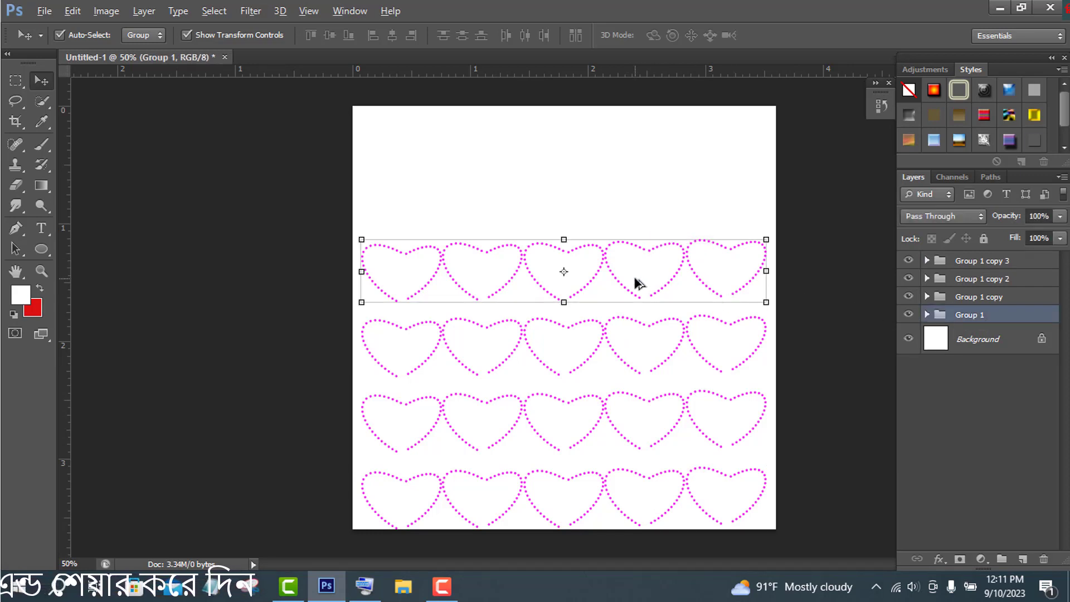
left_click_drag(637, 281, 636, 214)
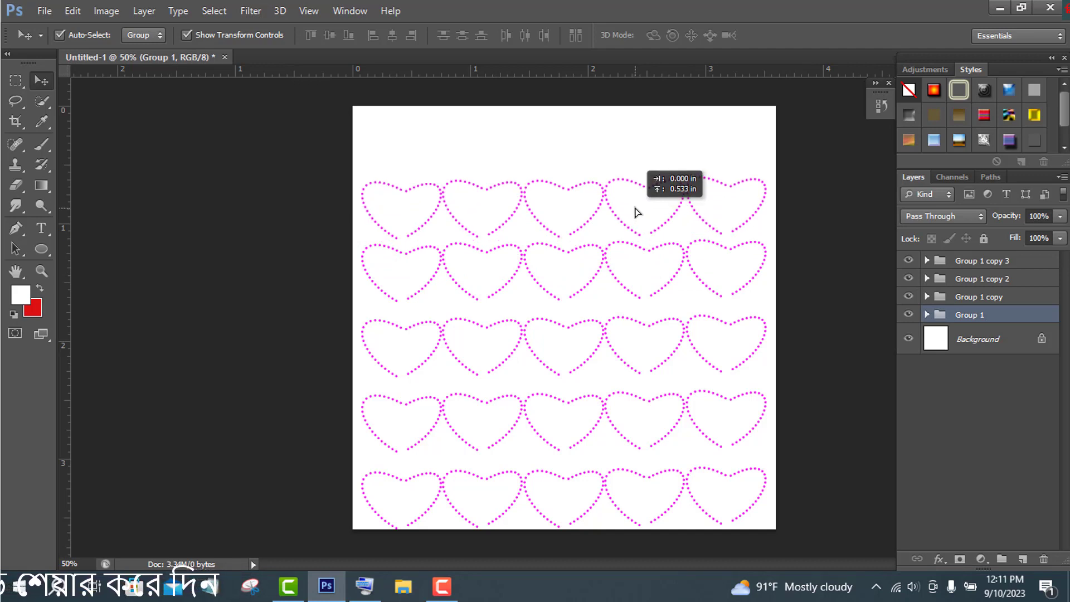
left_click_drag(636, 213, 635, 210)
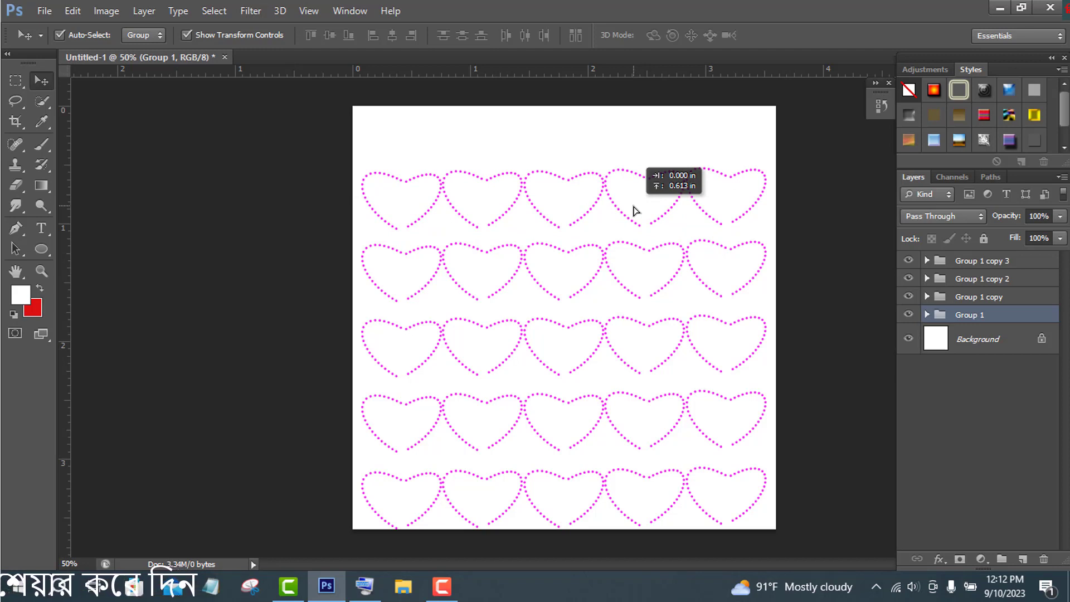
left_click_drag(636, 210, 634, 210)
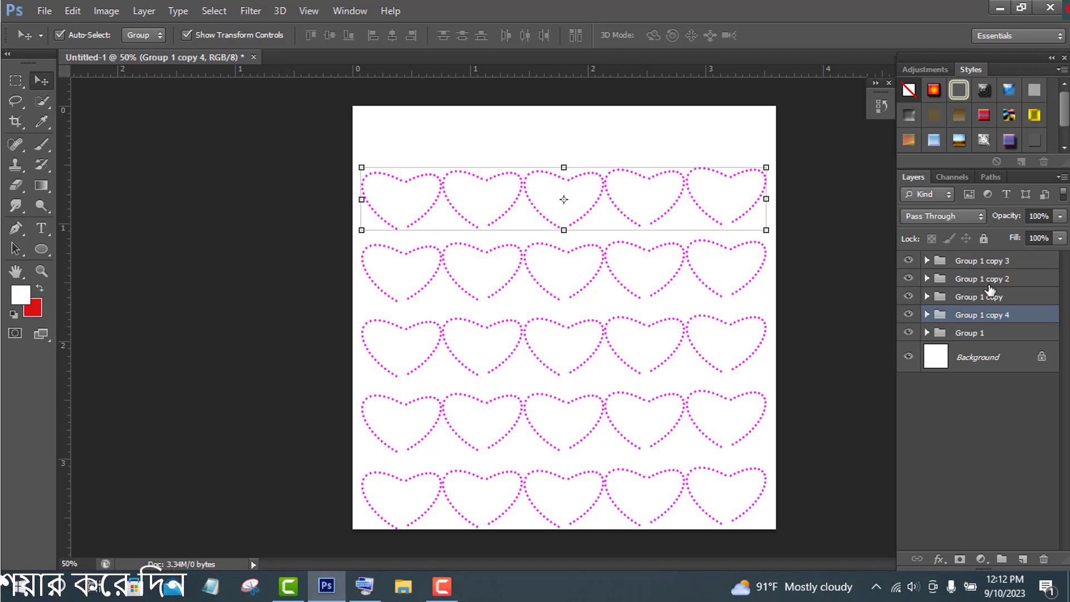
- Select all five row groups and move the whole heart grid up the page
left_click(999, 332)
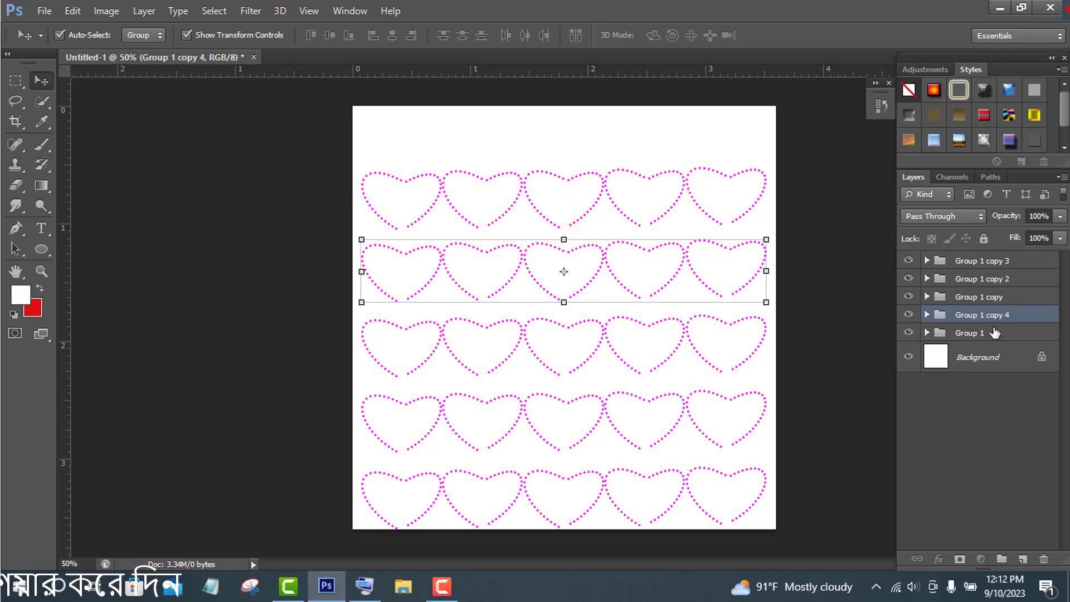
left_click(994, 263, "shift")
key("ctrl+t")
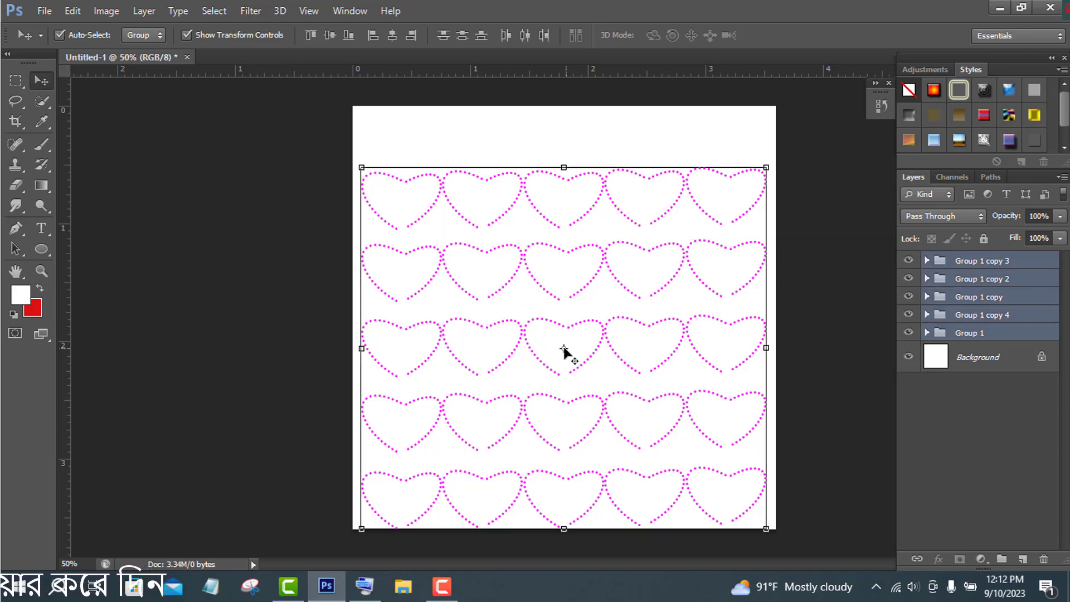
left_click_drag(642, 406, 637, 378)
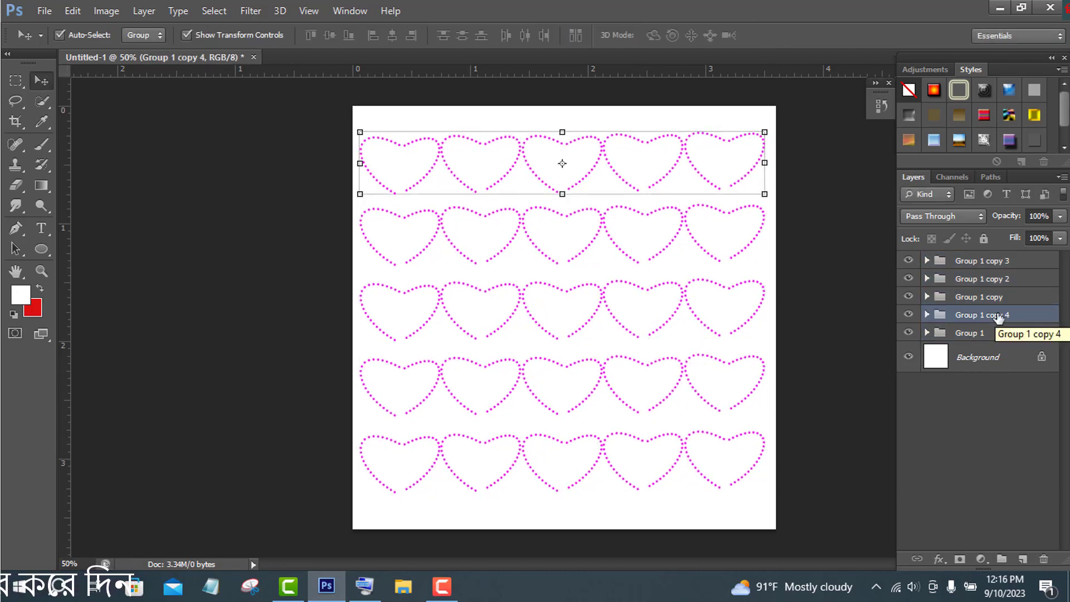
- Add a Transparent Rainbow Gradient Overlay to the top row, Group 1 copy 4
double_click(998, 315)
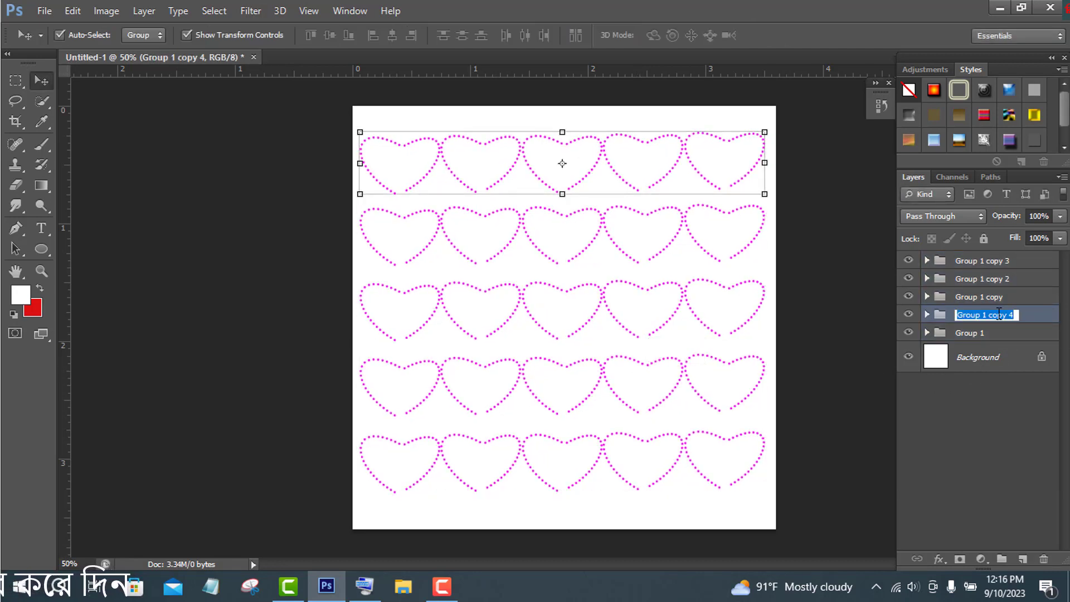
key("Return")
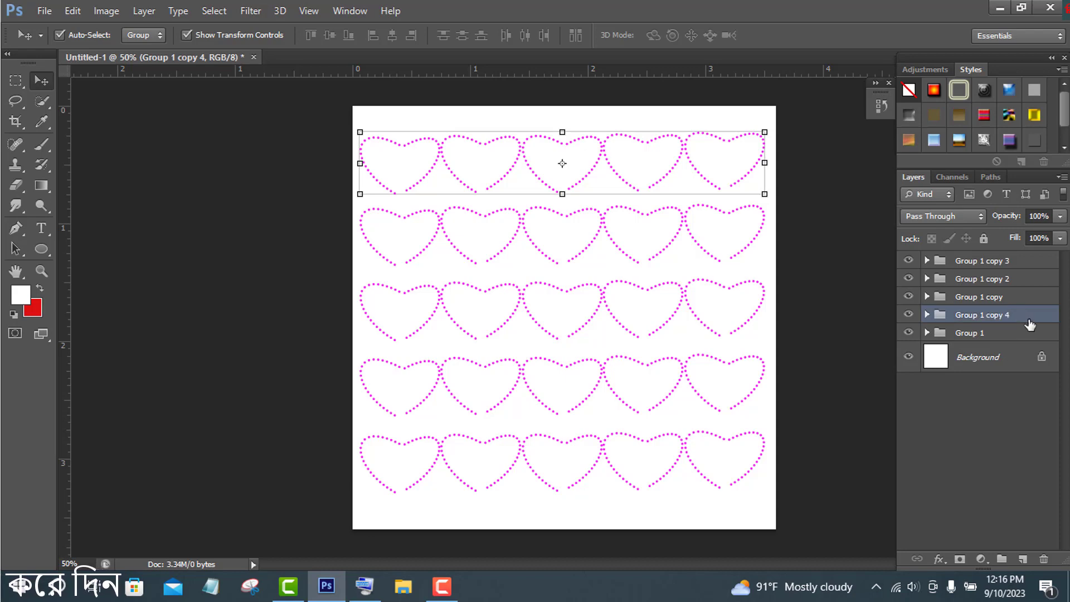
double_click(1029, 315)
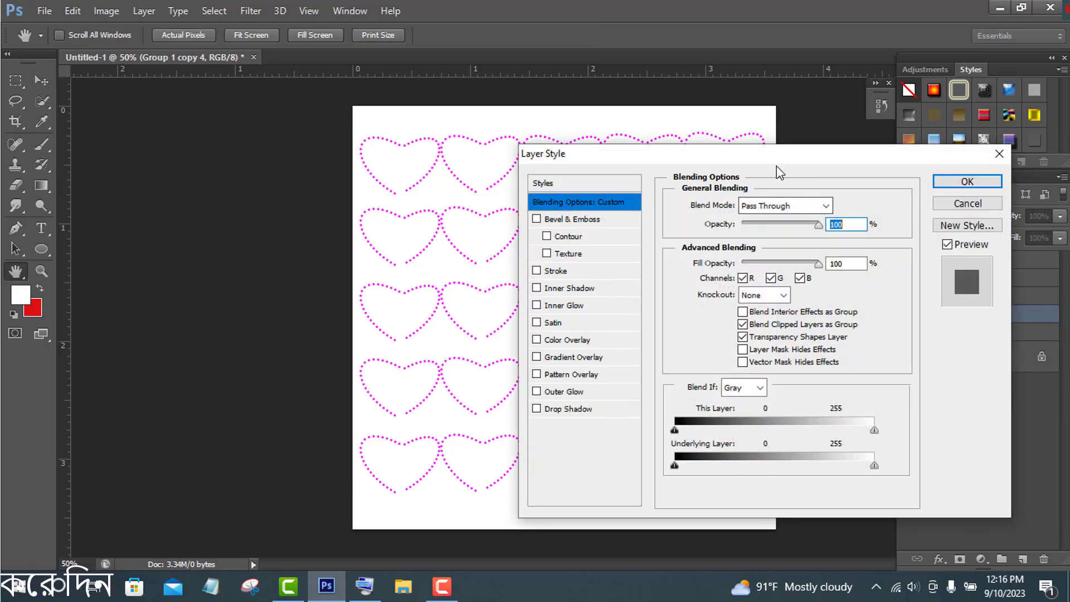
mouse_move(772, 161)
left_mouse_down()
mouse_move(989, 151)
mouse_move(991, 137)
left_mouse_up()
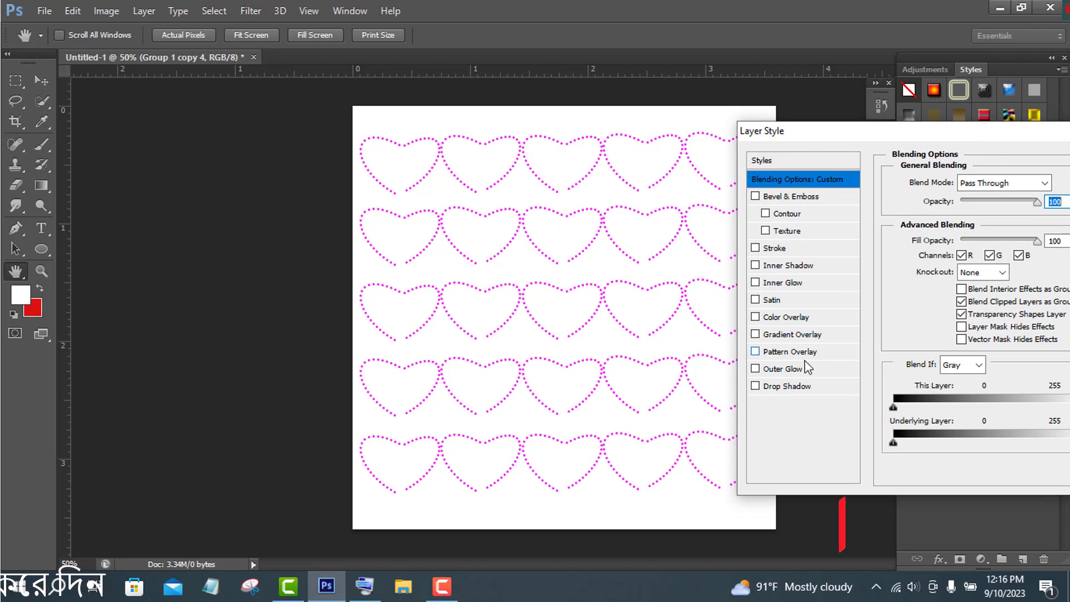
left_click(790, 334)
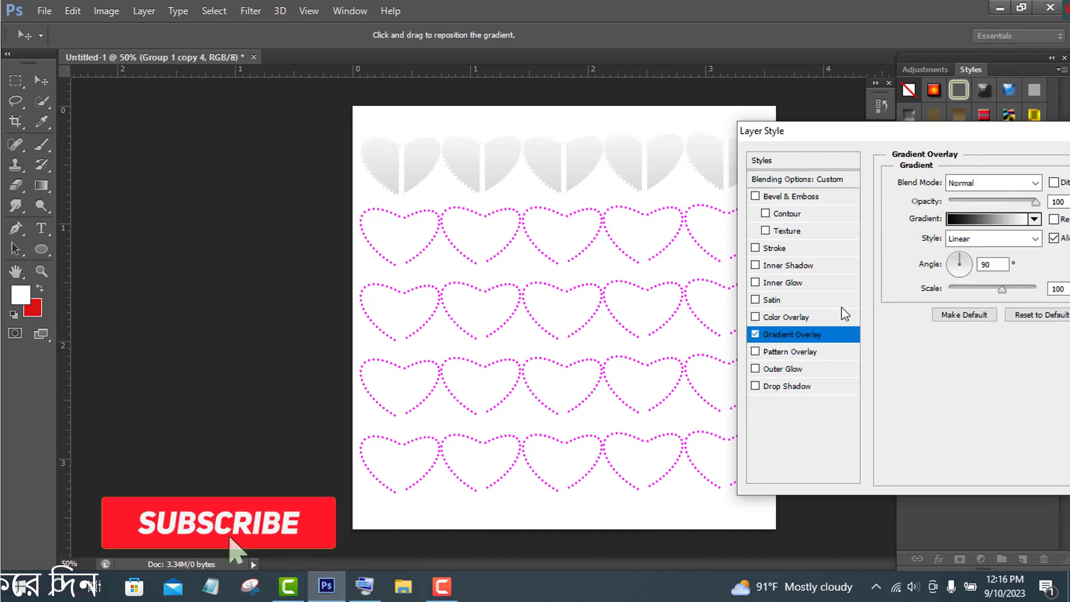
left_click(995, 219)
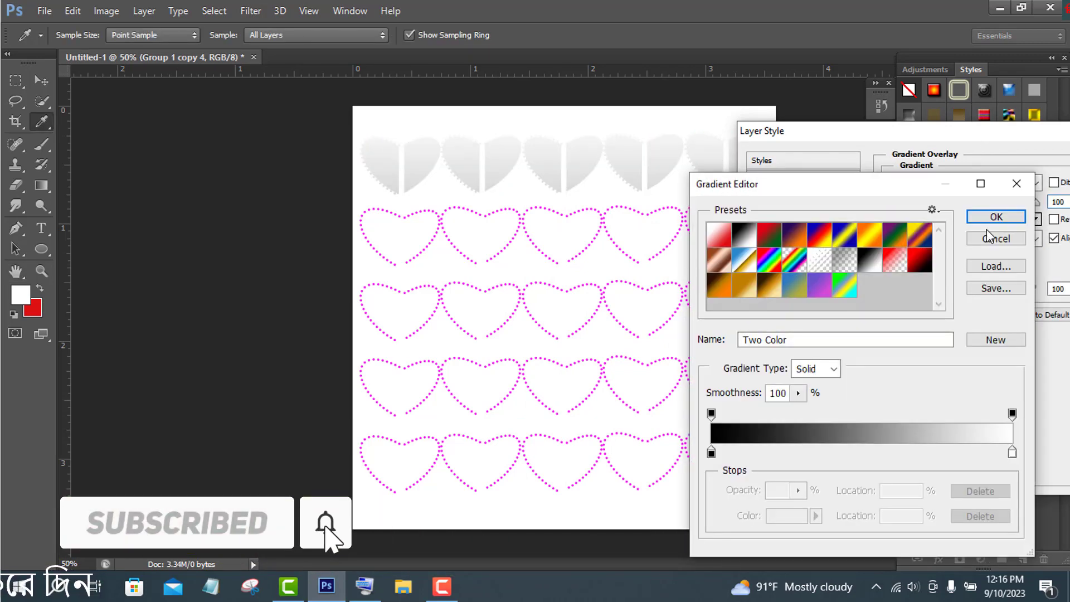
left_click(841, 291)
left_click(768, 265)
left_click(782, 265)
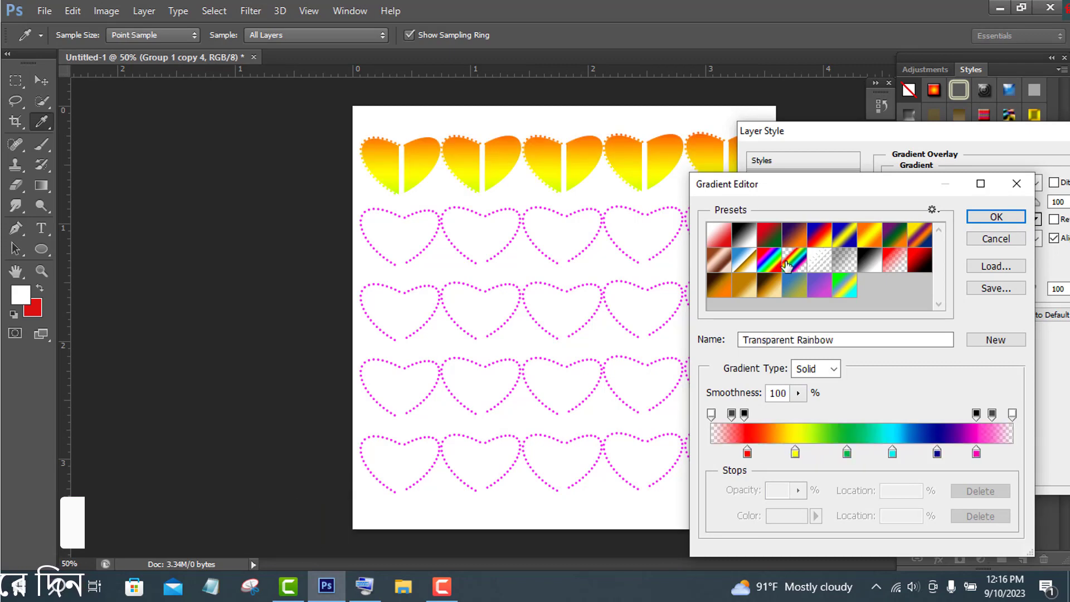
left_click(972, 218)
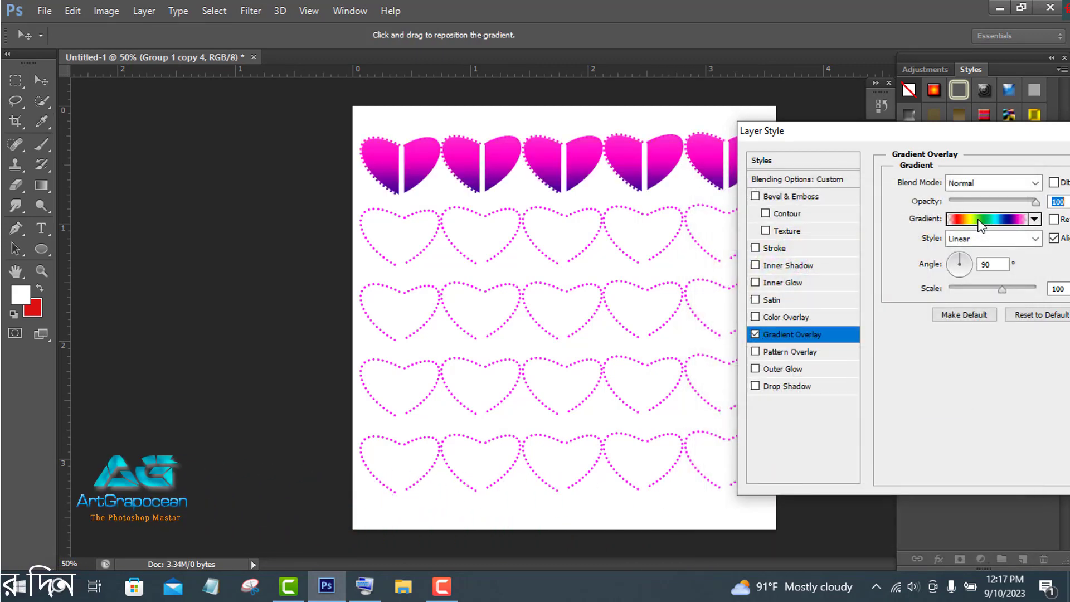
- Add Bevel & Emboss with Texture and a ring Contour at 100% range, then apply the style
left_click(791, 230)
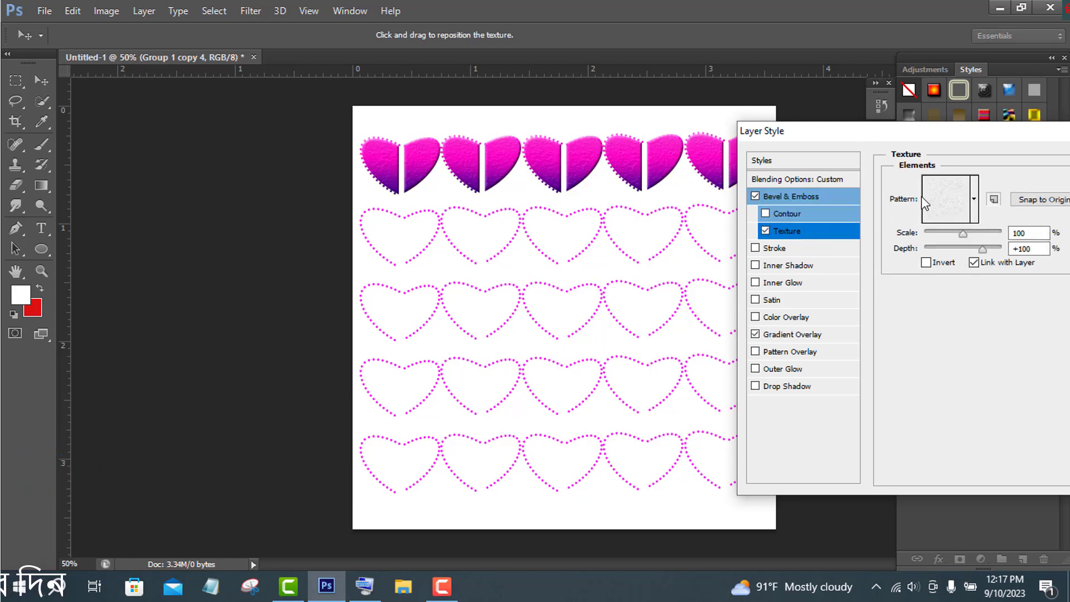
left_click(765, 213)
left_click(819, 210)
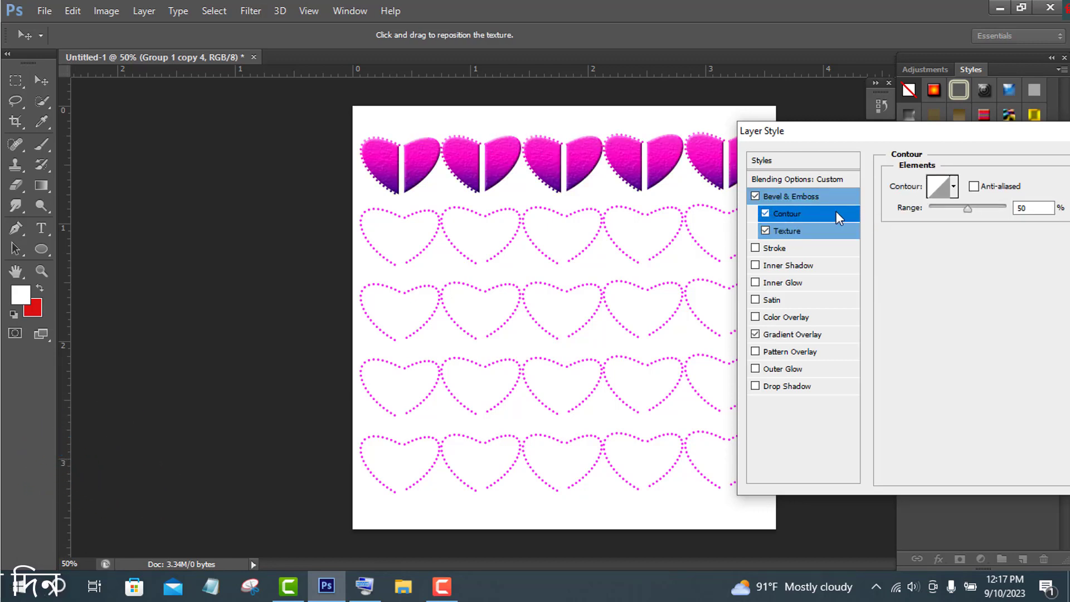
left_click(953, 187)
left_click(916, 246)
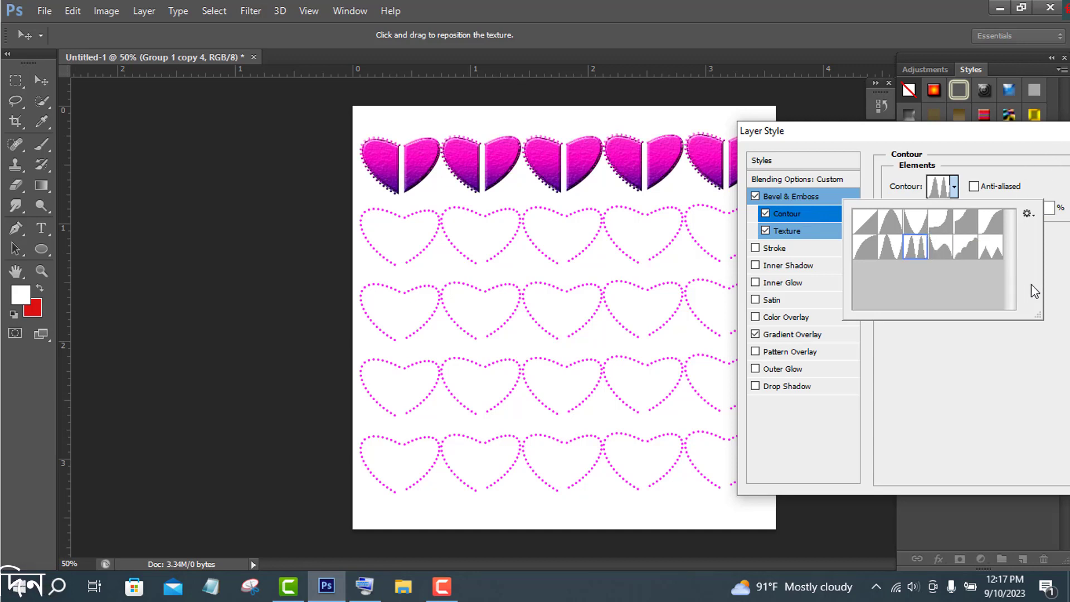
left_click(991, 371)
left_click_drag(969, 209, 1010, 212)
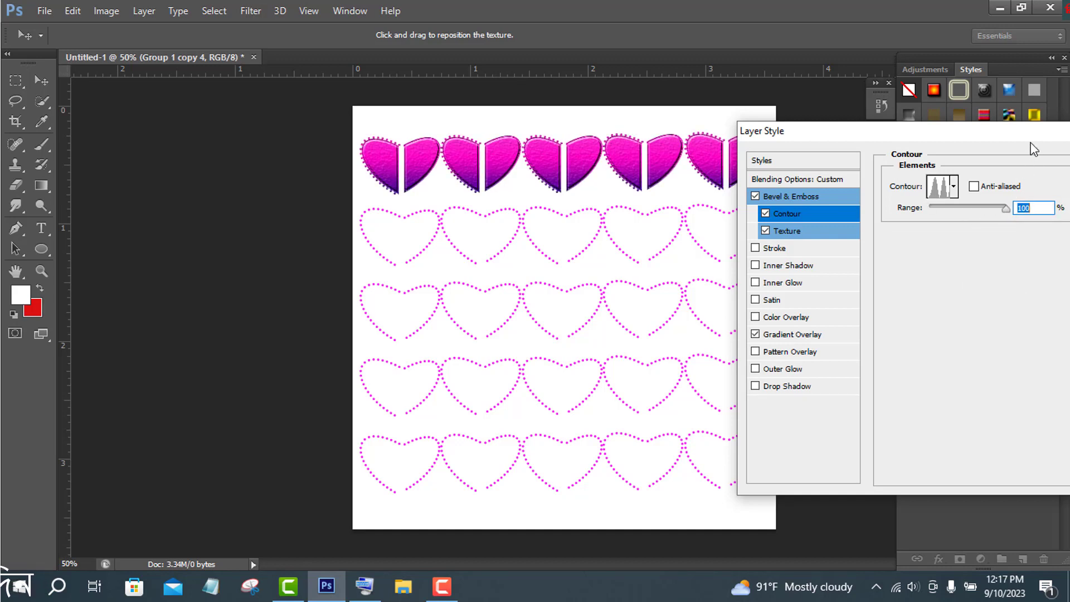
left_click_drag(998, 132, 891, 170)
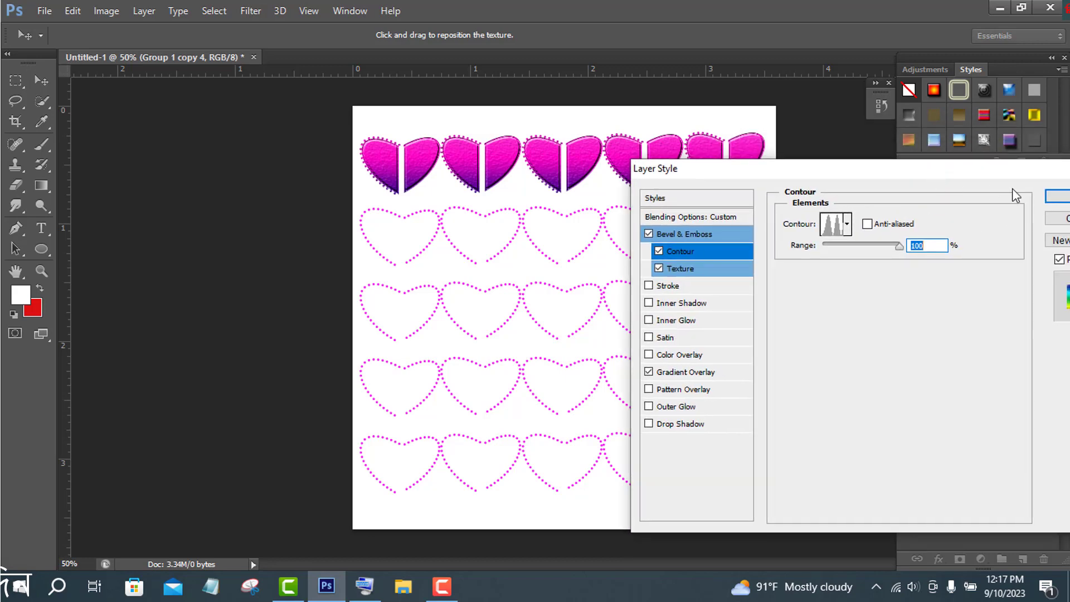
left_click(1056, 197)
left_click(928, 316)
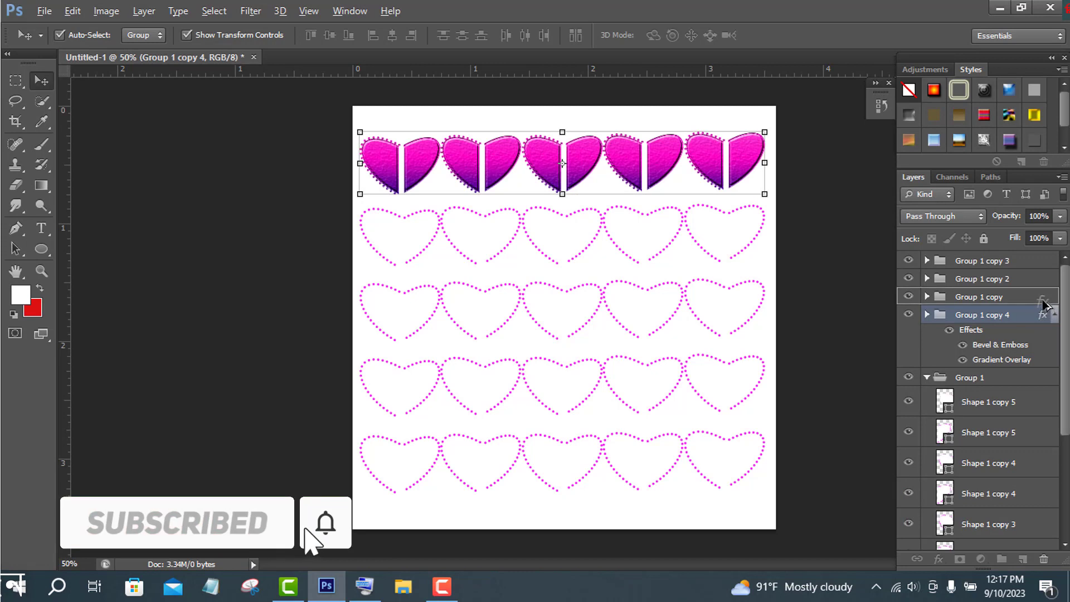
- Copy Group 1 copy 4's bevel and gradient effects onto the third, bottom and second heart rows
left_click_drag(1043, 316, 1042, 280)
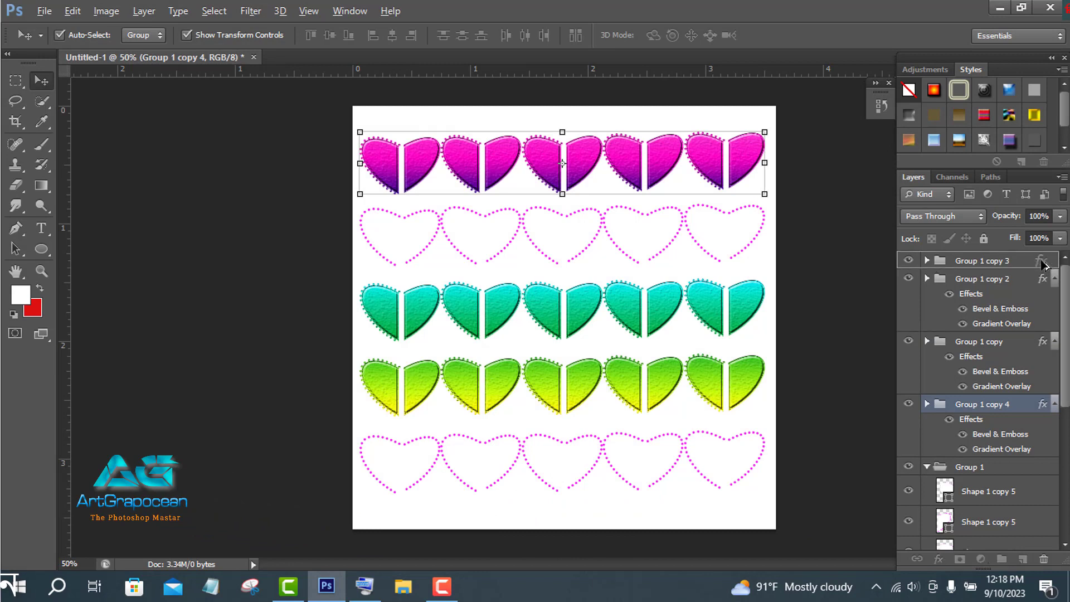
left_click_drag(1040, 283, 1041, 262)
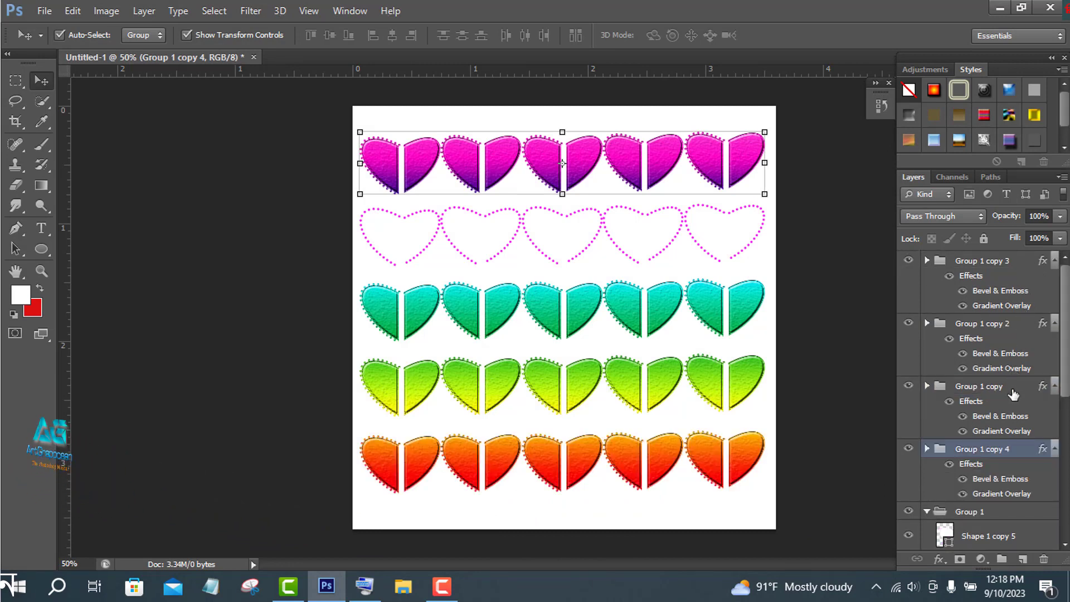
scroll(1012, 390, "down", 3)
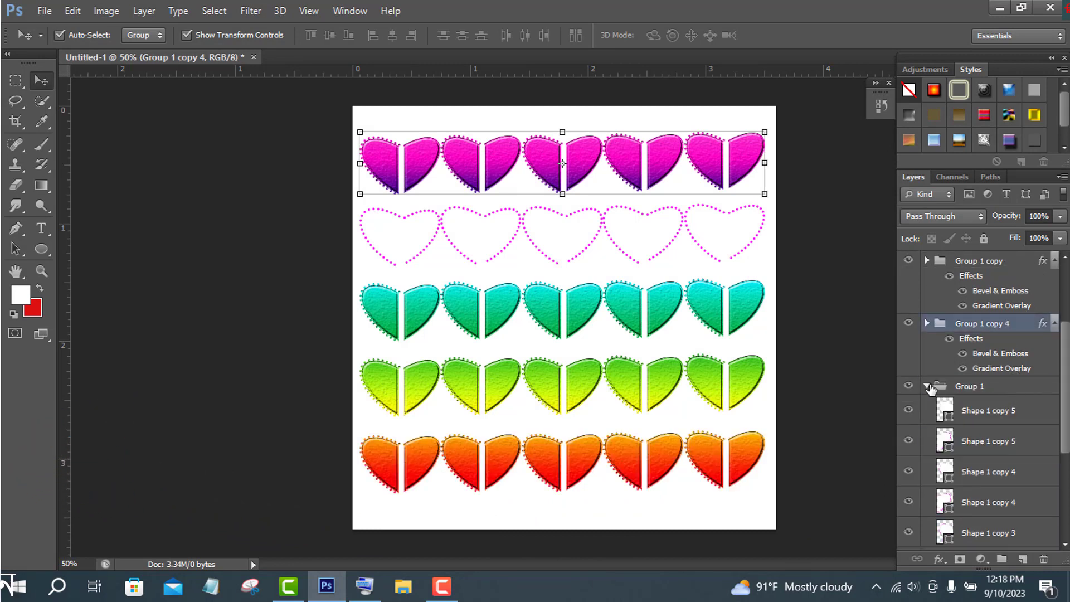
left_click(927, 386)
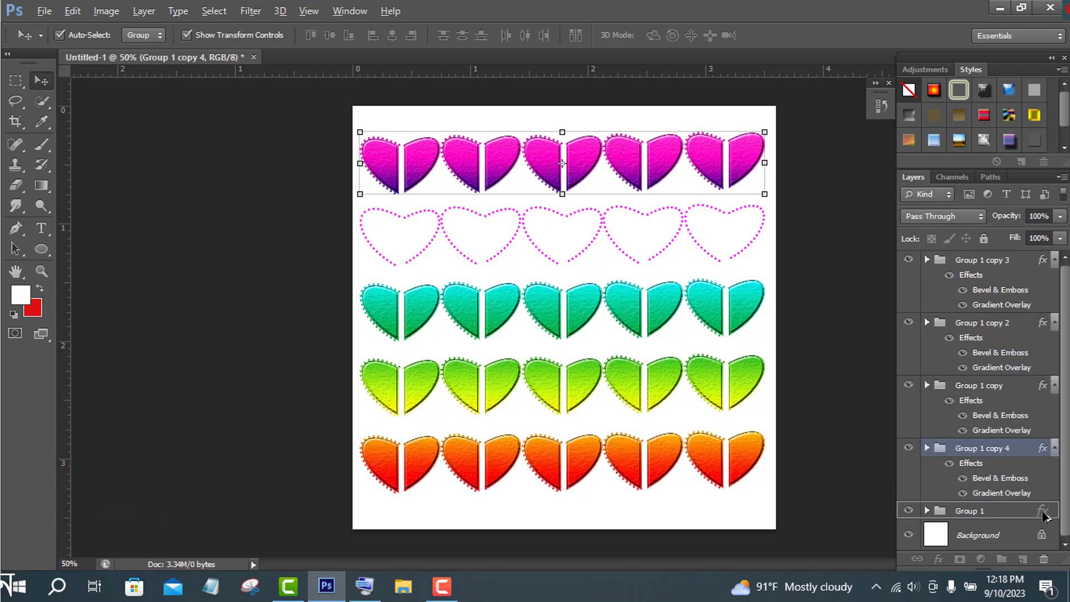
left_click_drag(1040, 455, 1042, 515)
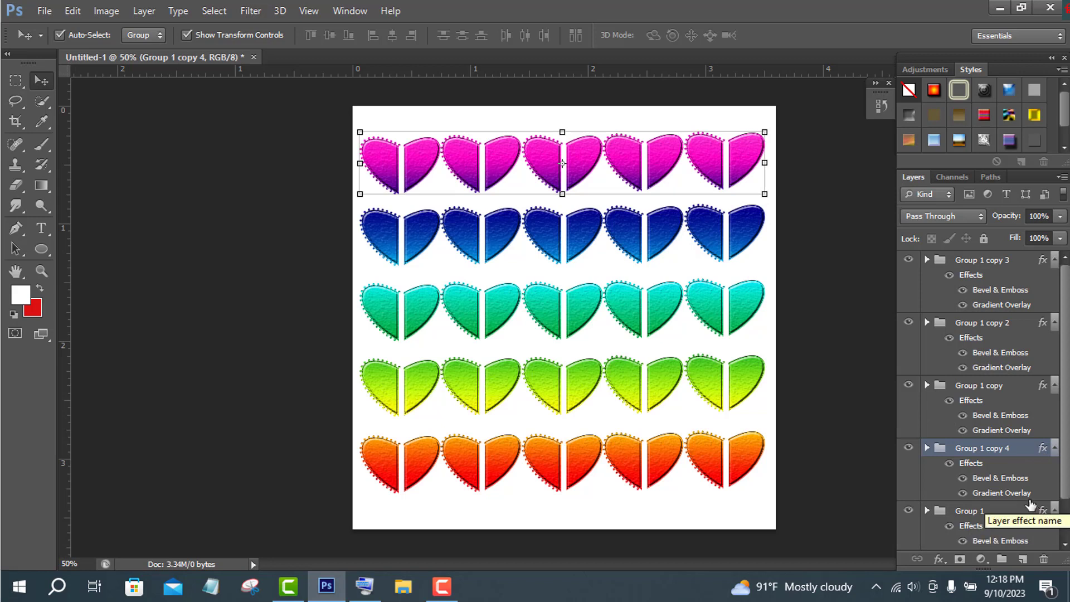
- Change Group 1 copy's Gradient Overlay to the purple-to-magenta preset gradient
left_click(983, 386)
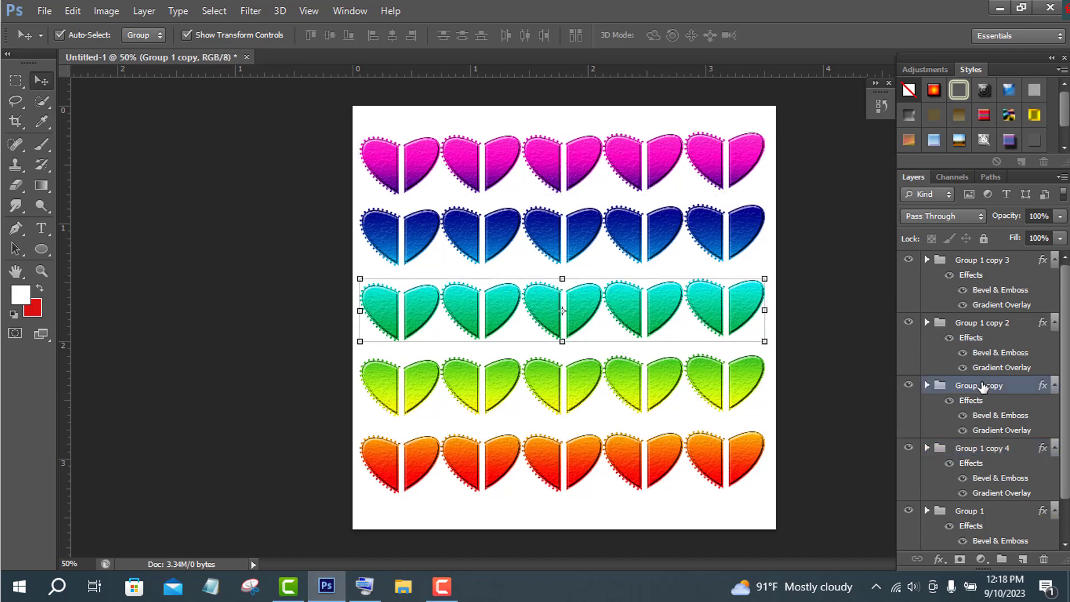
double_click(1043, 387)
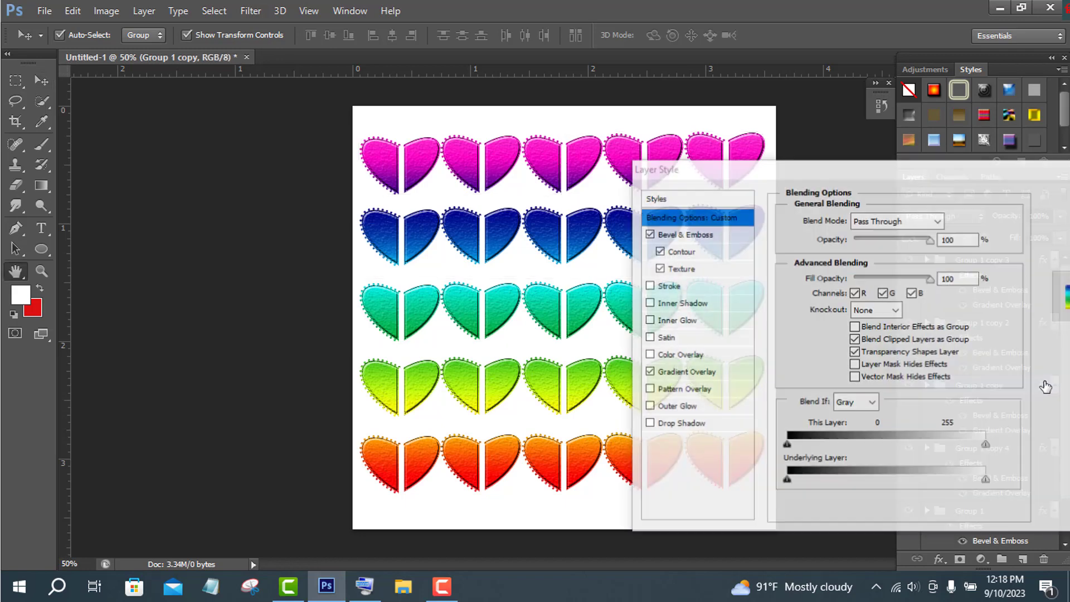
left_click(705, 378)
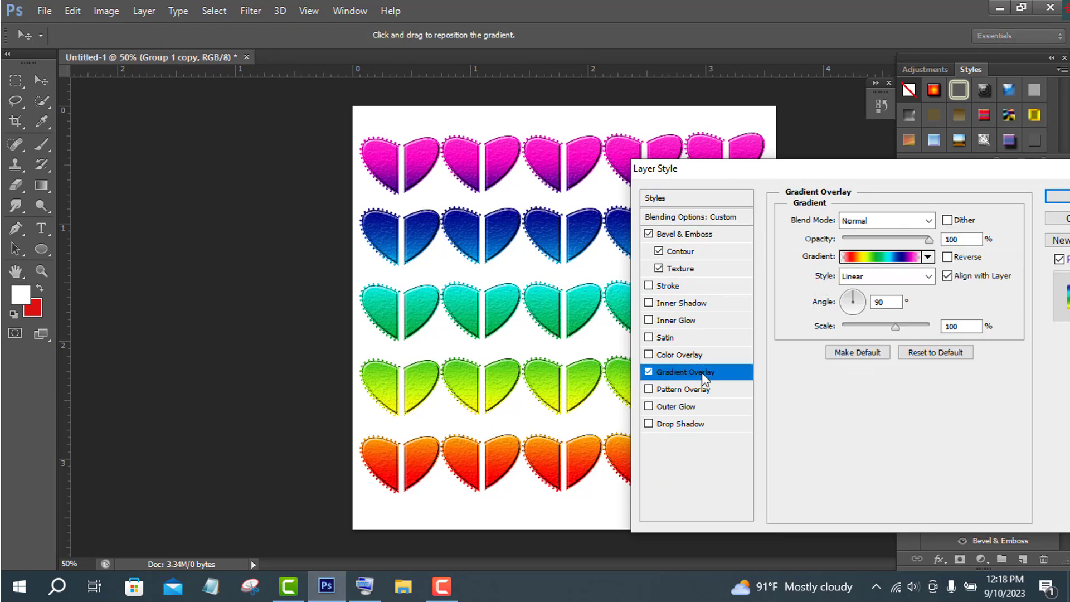
left_click(886, 256)
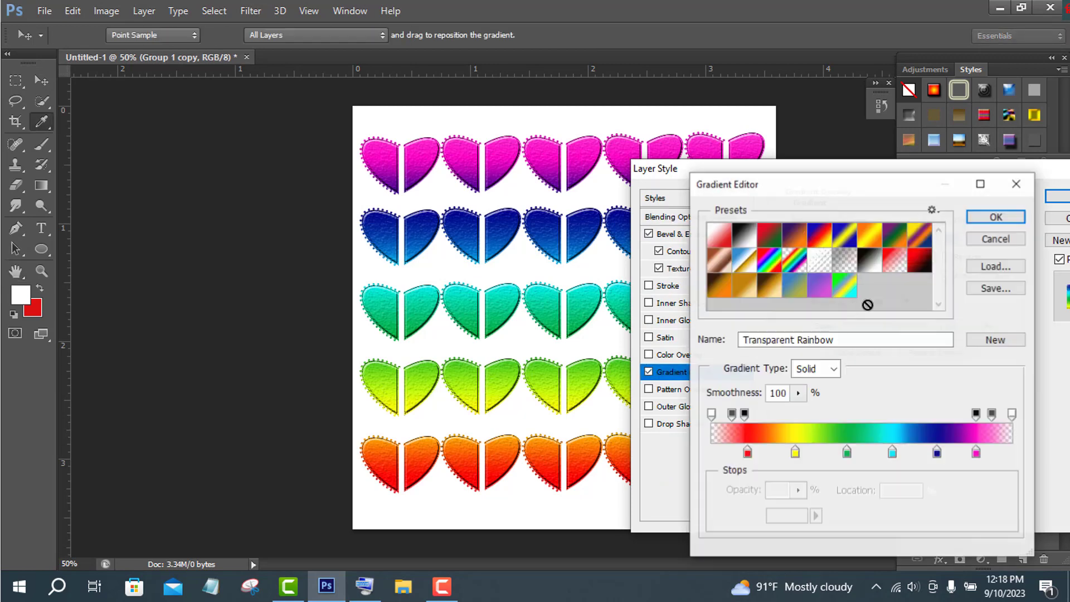
left_click(821, 288)
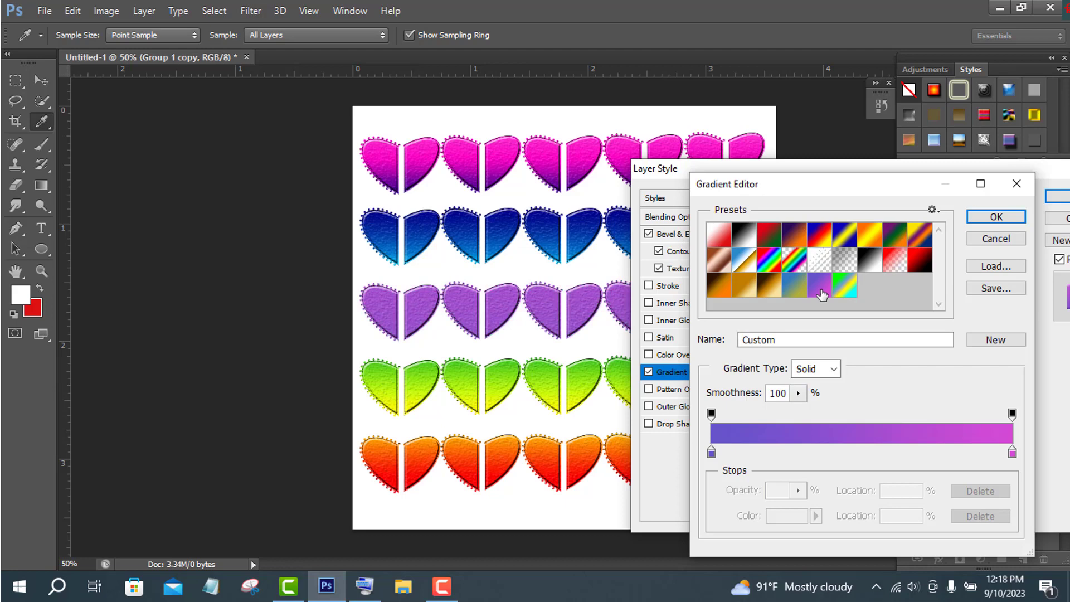